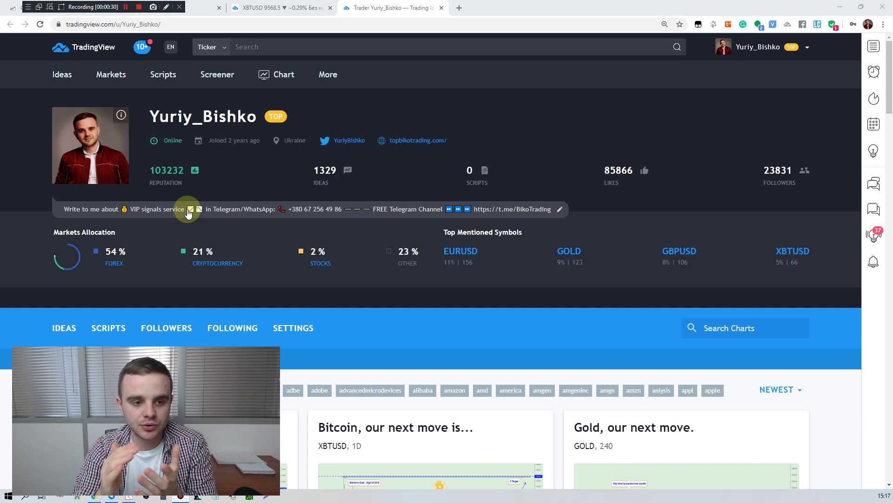
Open the Ideas page in a new tab and examine its Top authors list for today.
middle_click(59, 76)
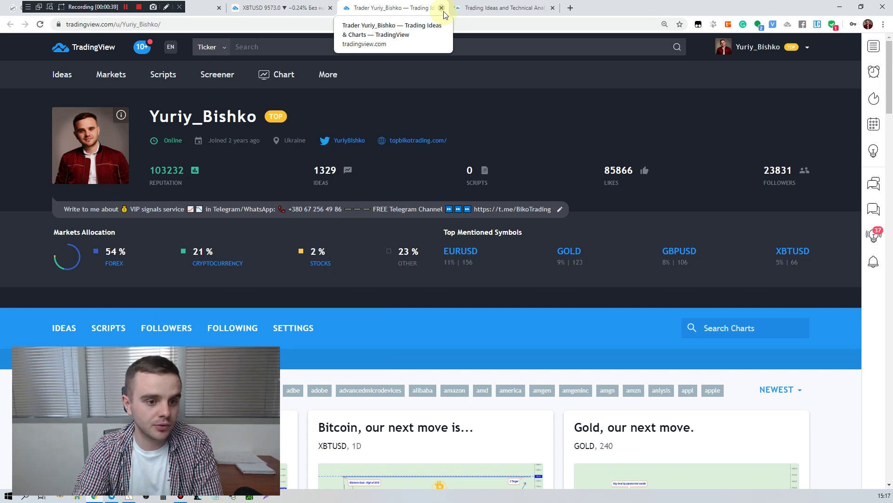
click(488, 8)
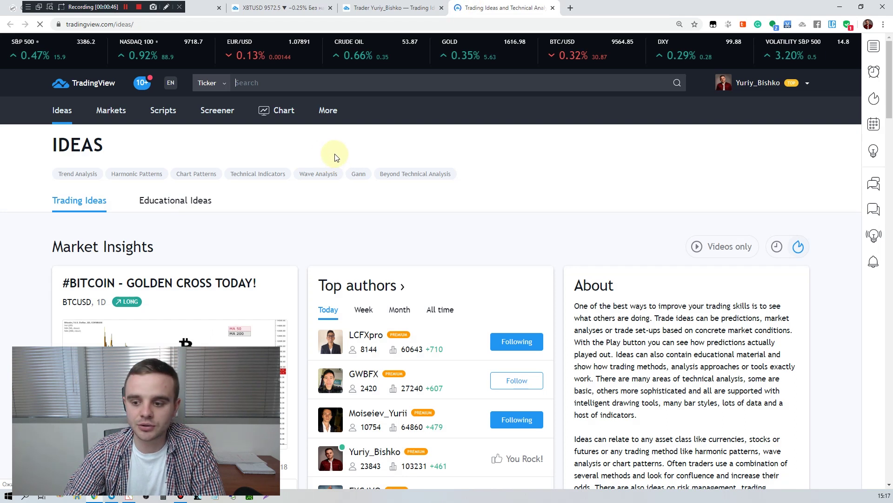
scroll(335, 156, down, 2)
scroll(336, 155, down, 4)
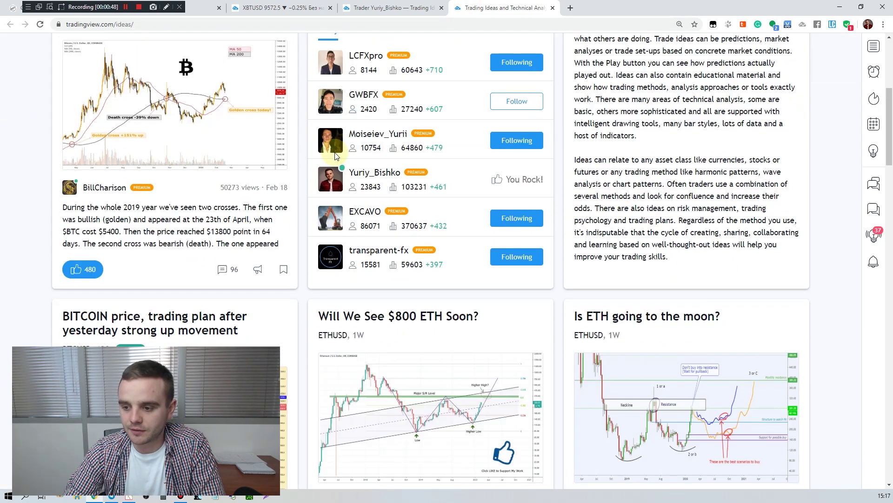
scroll(336, 156, down, 3)
scroll(203, 186, up, 9)
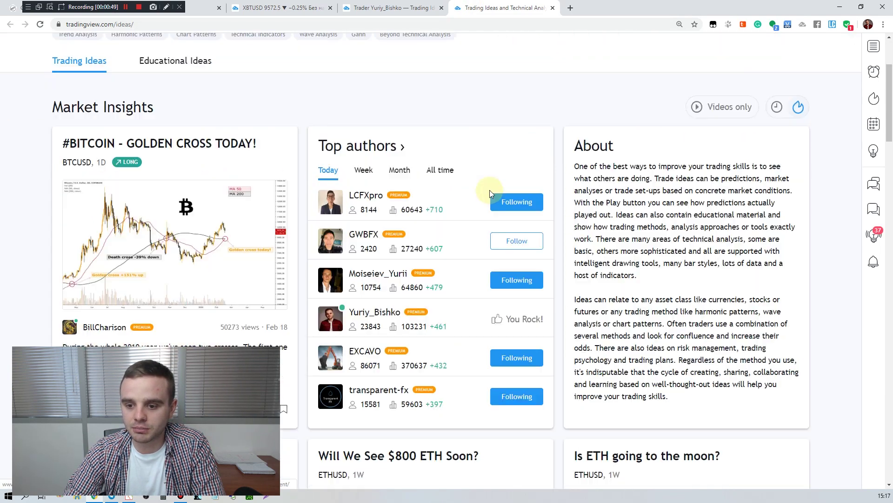
scroll(74, 263, down, 5)
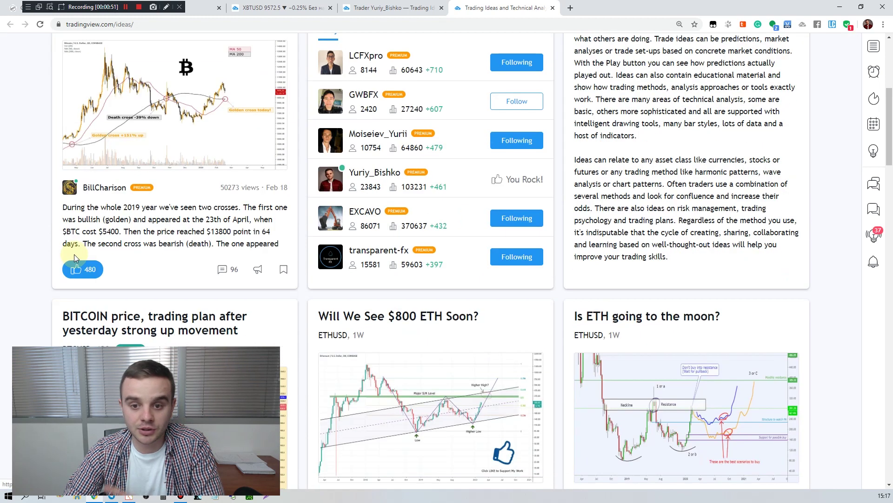
Look through the Market Insights feed, comparing the symbols covered by the published trading ideas.
scroll(100, 255, down, 2)
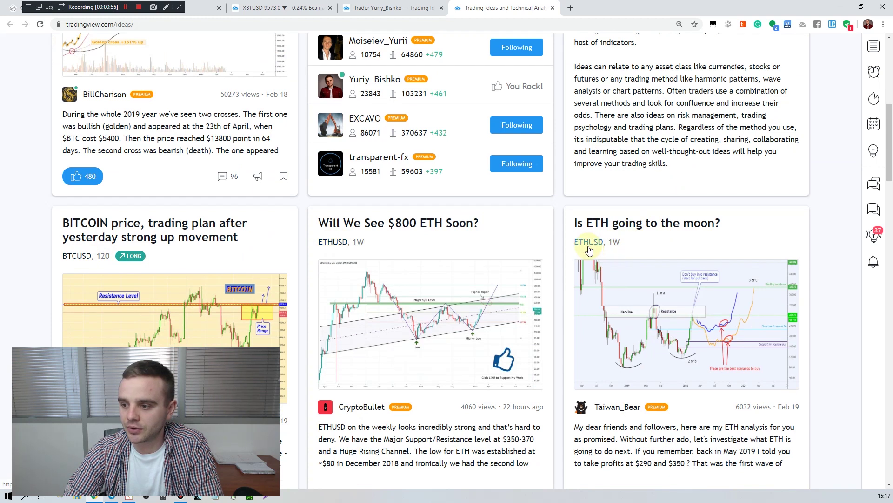
scroll(587, 247, down, 5)
scroll(77, 231, down, 3)
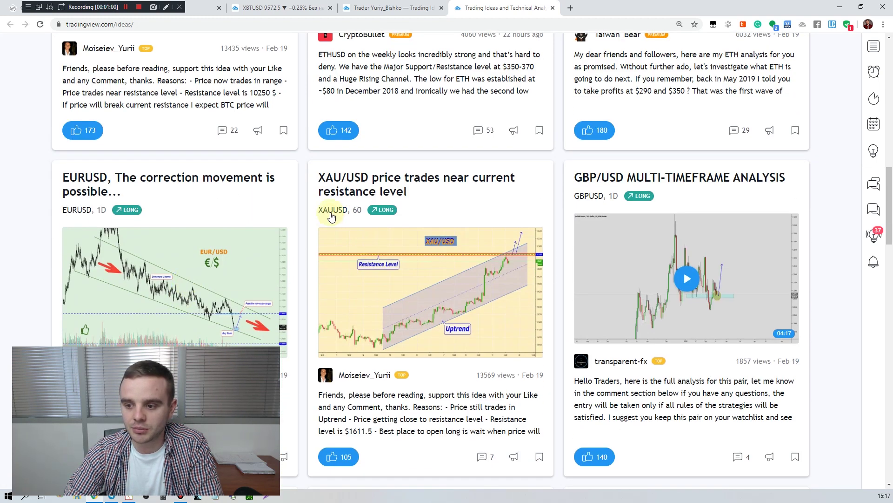
scroll(589, 210, down, 5)
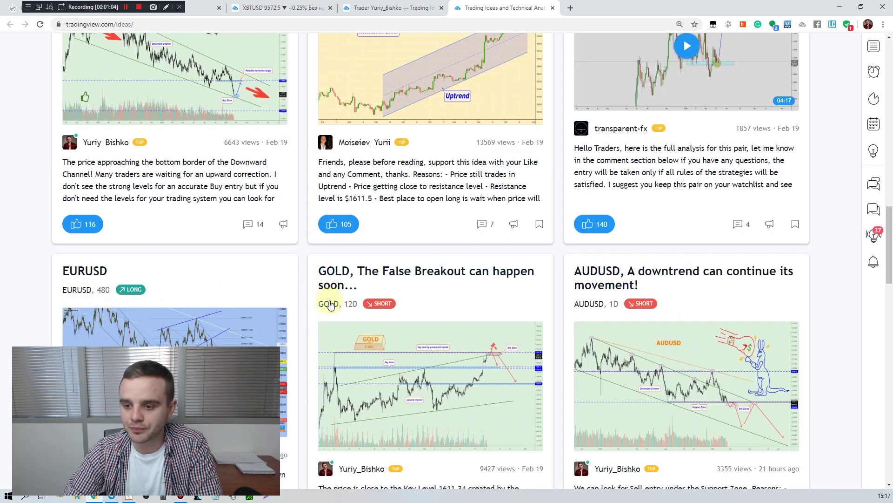
scroll(587, 305, down, 7)
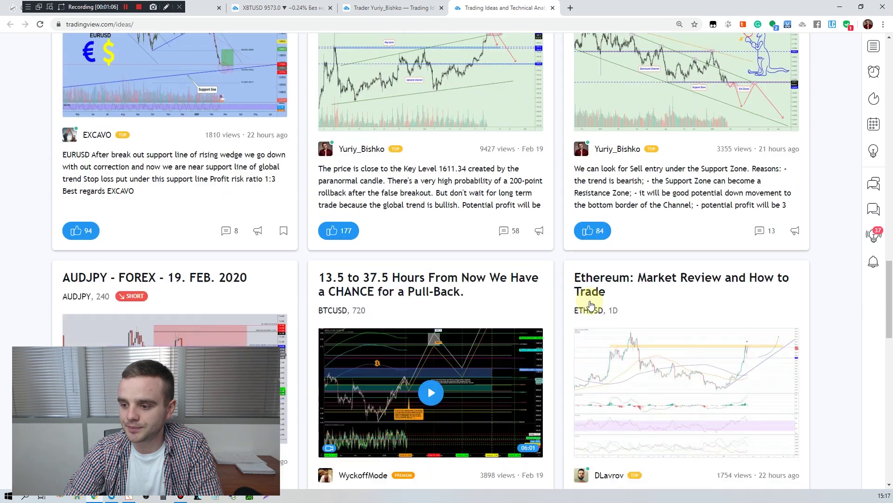
scroll(85, 297, down, 2)
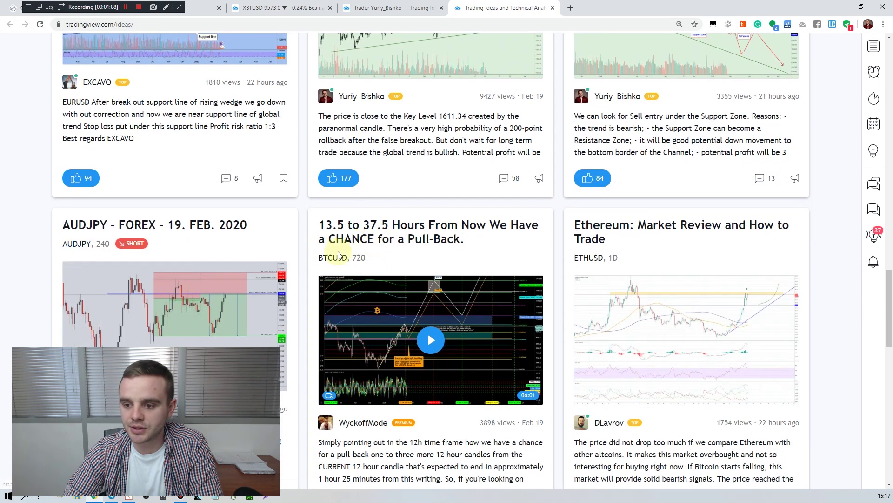
scroll(587, 270, down, 4)
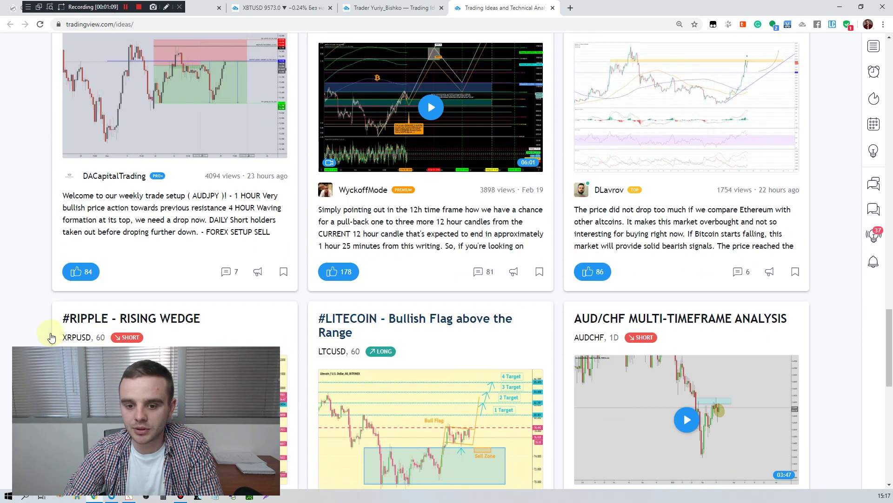
scroll(68, 288, down, 3)
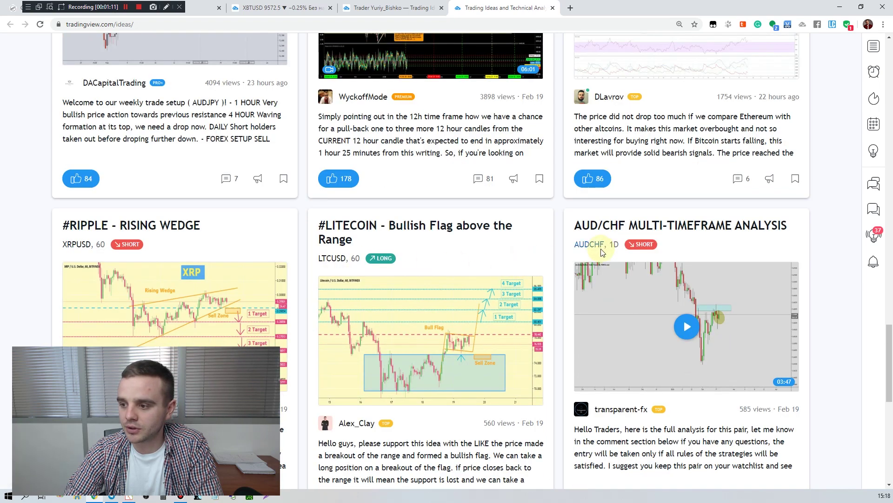
scroll(600, 254, down, 3)
scroll(598, 256, up, 20)
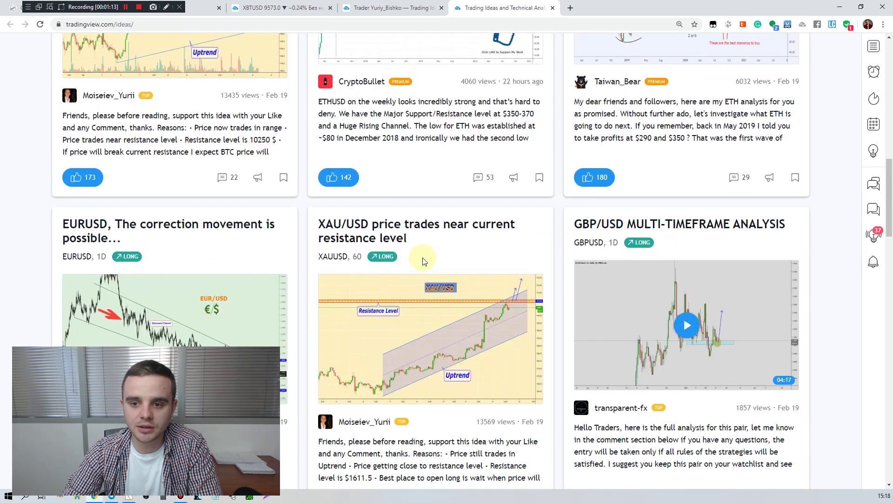
scroll(424, 257, up, 5)
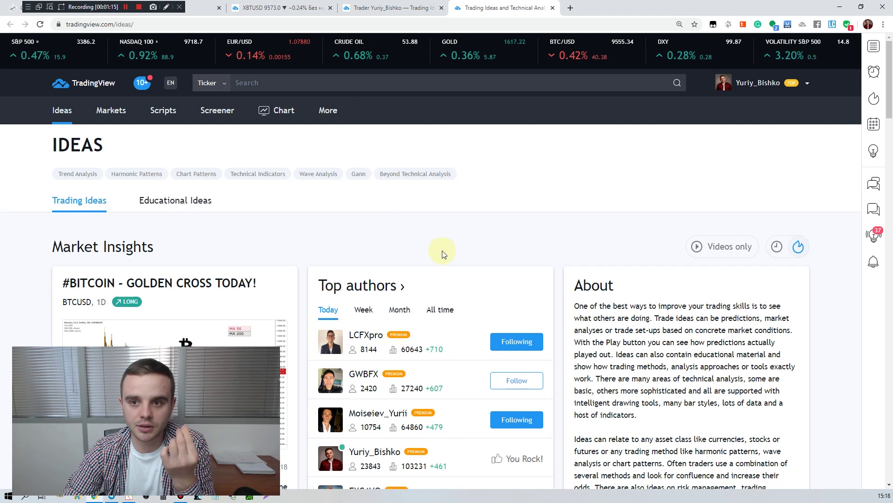
Switch to the open XBTUSD chart and change its symbol to GOLD.
click(378, 6)
click(298, 7)
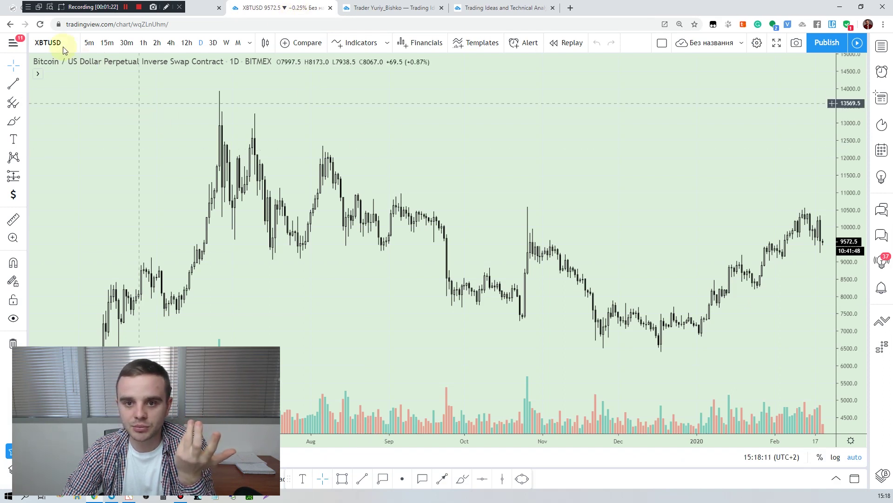
click(64, 43)
key(BackSpace)
key(BackSpace)
key(BackSpace)
key(BackSpace)
key(BackSpace)
key(BackSpace)
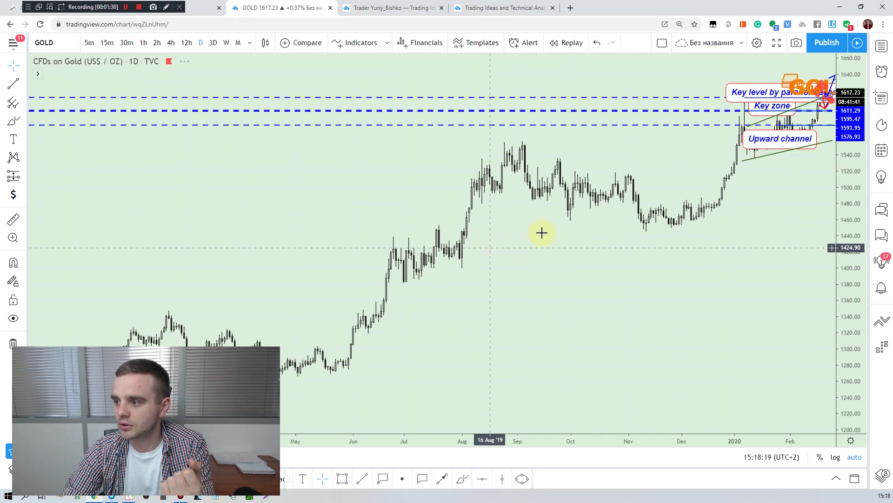
Clear the existing drawings from the gold chart and set its timeframe to 4 hours.
scroll(536, 232, up, 10)
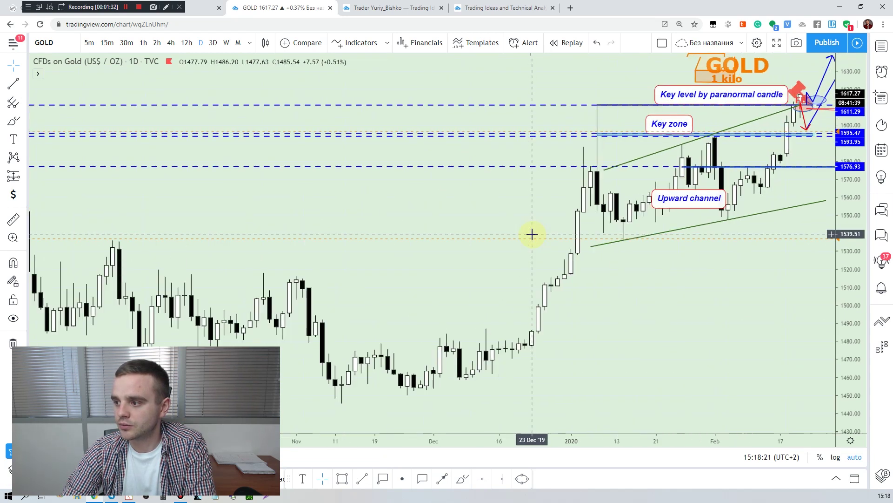
scroll(531, 234, up, 8)
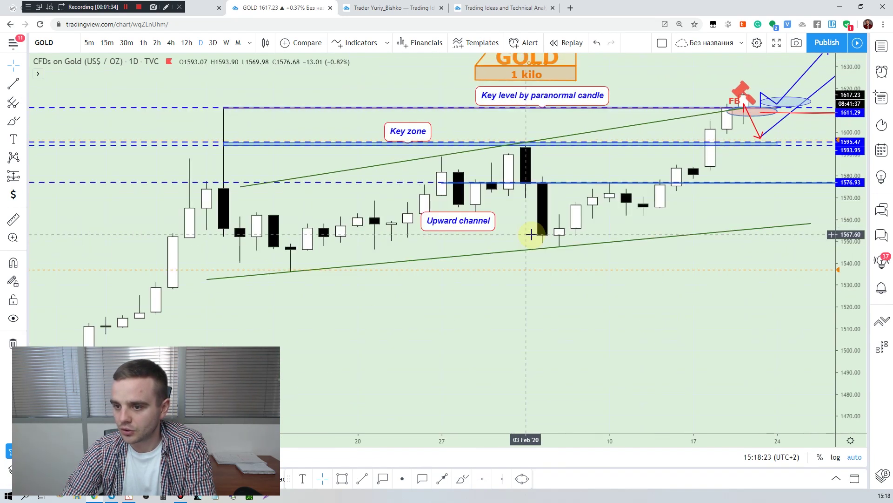
scroll(525, 235, up, 4)
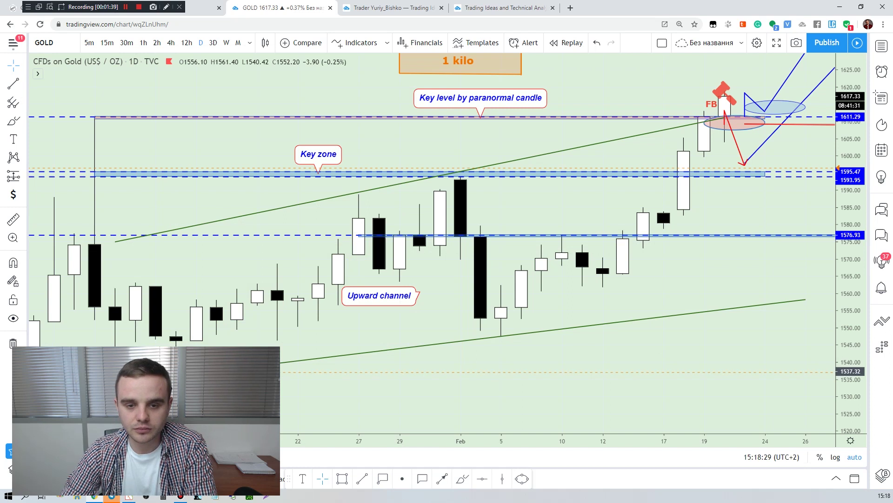
scroll(131, 371, down, 1)
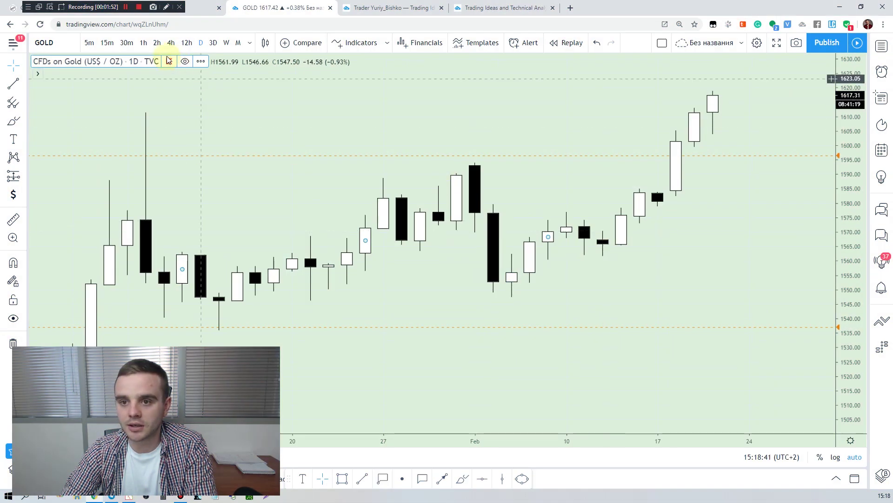
click(171, 42)
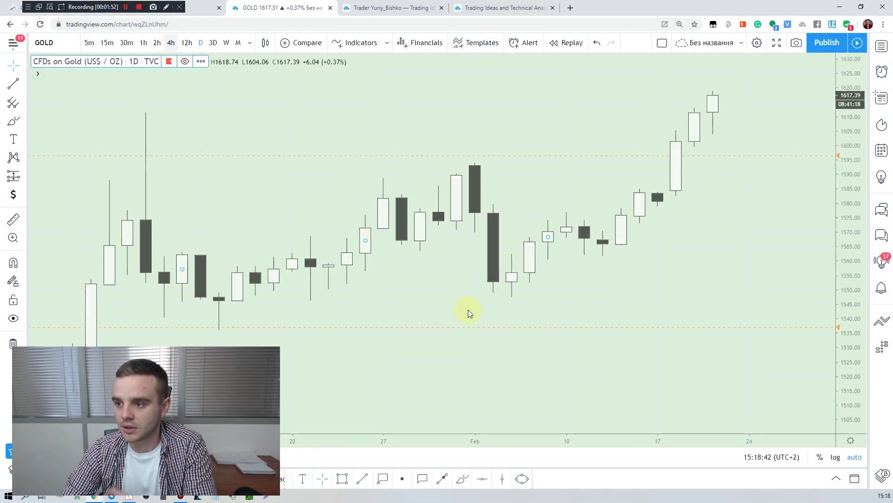
scroll(472, 302, down, 10)
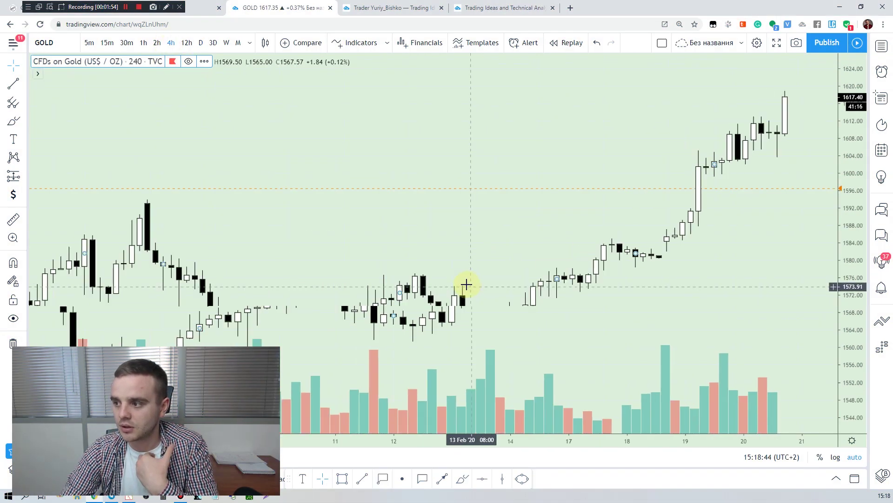
scroll(462, 283, up, 1)
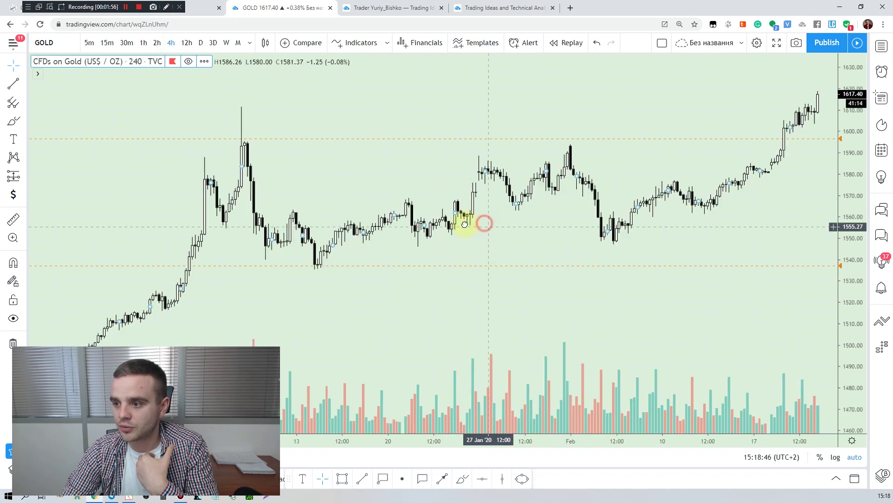
drag(468, 222, 405, 223)
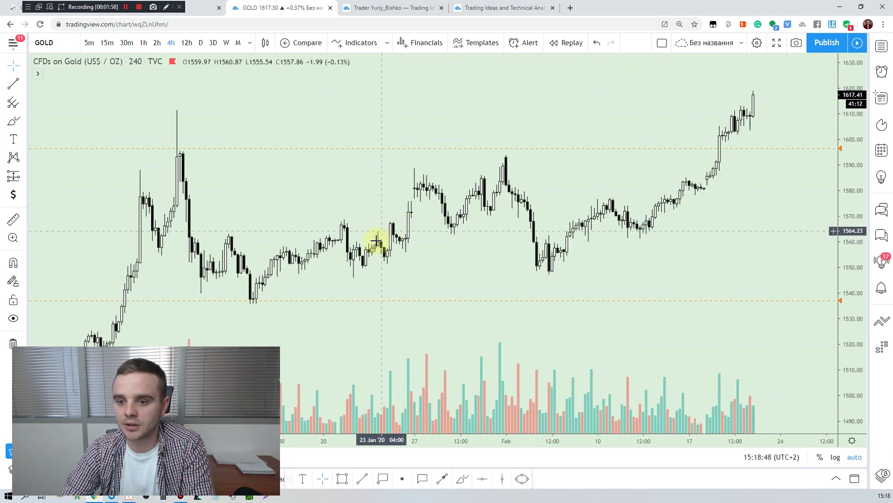
Add two horizontal lines at the January spike, one at the candle bodies near 1595.6 and one at the wick high near 1611.4.
click(484, 479)
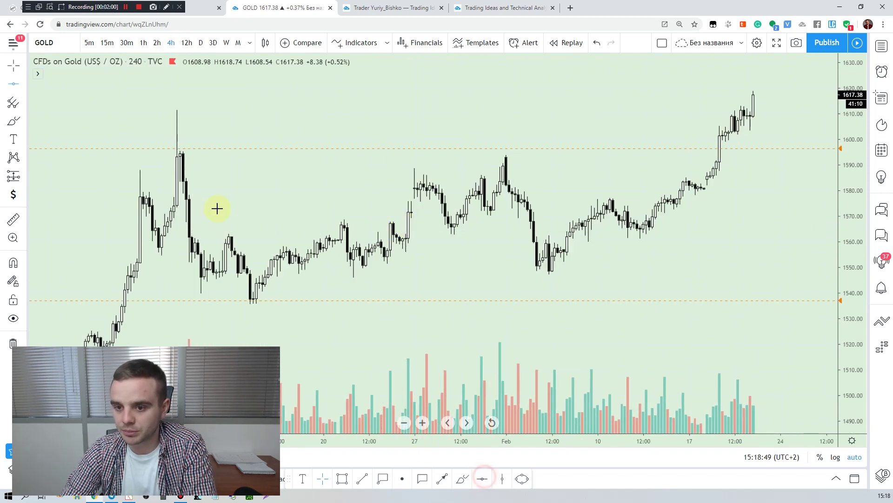
click(201, 150)
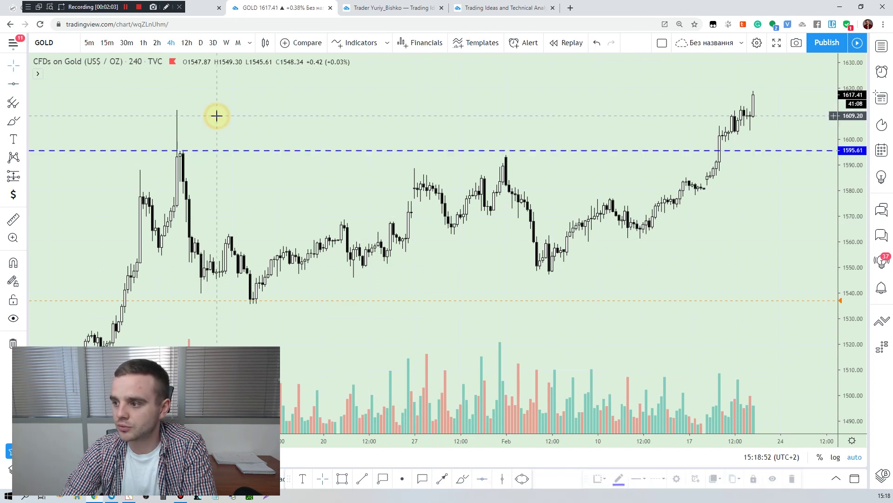
click(482, 479)
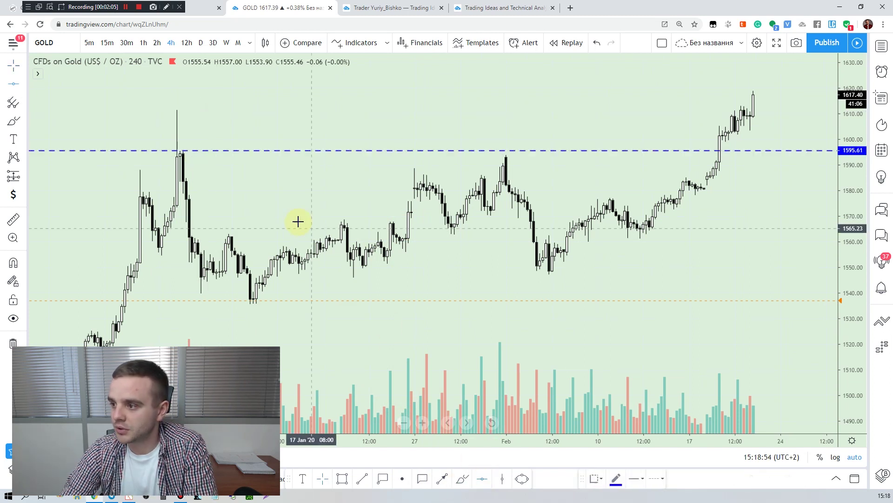
click(178, 110)
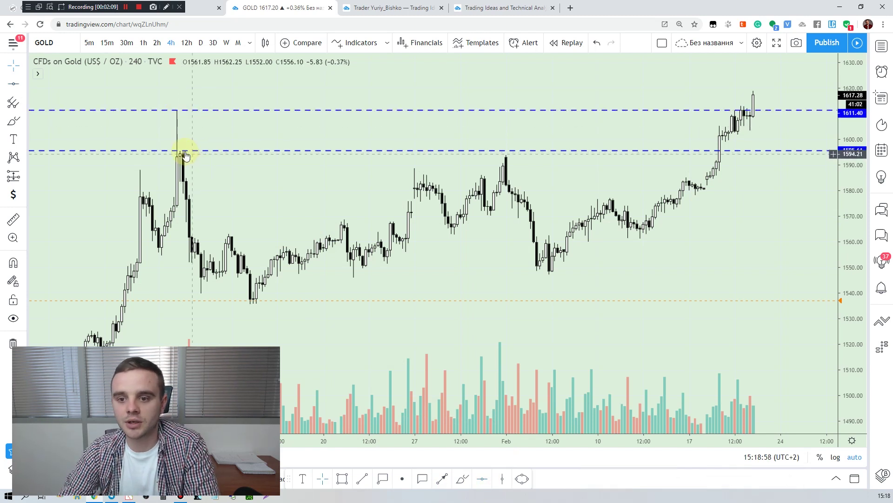
Brush two red price paths from the latest candle, one rebounding from the upper level and one dropping to the lower level before rising.
click(462, 478)
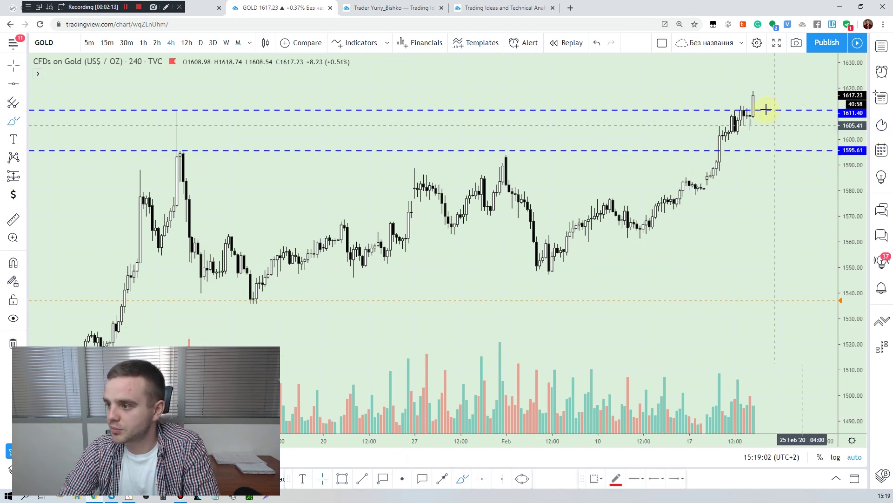
mouse_move(758, 93)
mouse_down()
mouse_move(767, 111)
mouse_move(783, 76)
mouse_move(778, 147)
mouse_move(795, 107)
mouse_up()
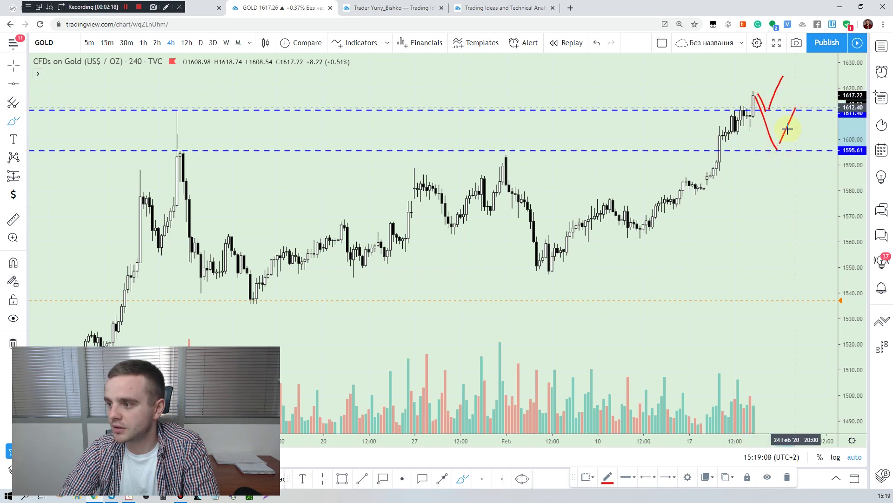
click(656, 331)
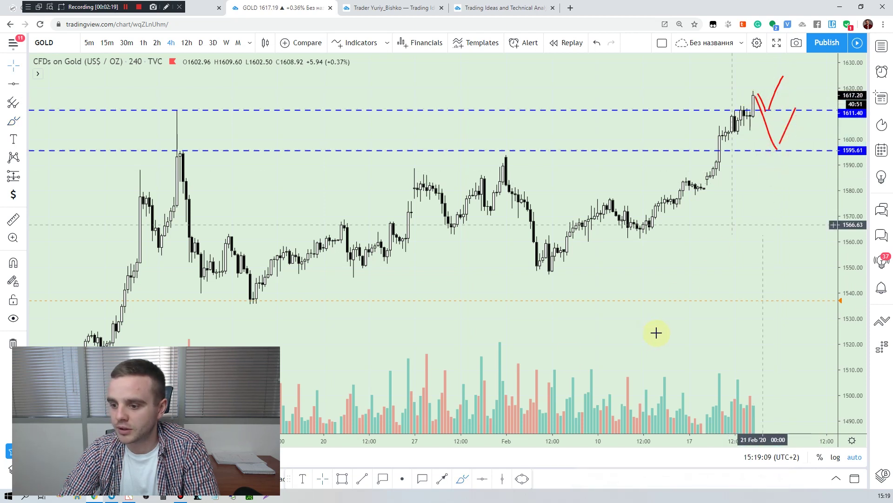
Draw a thin rectangle zone around the lower level, from about 1596.4 to 1595.0, spanning the January spike to 25 Feb '20.
click(346, 482)
click(171, 148)
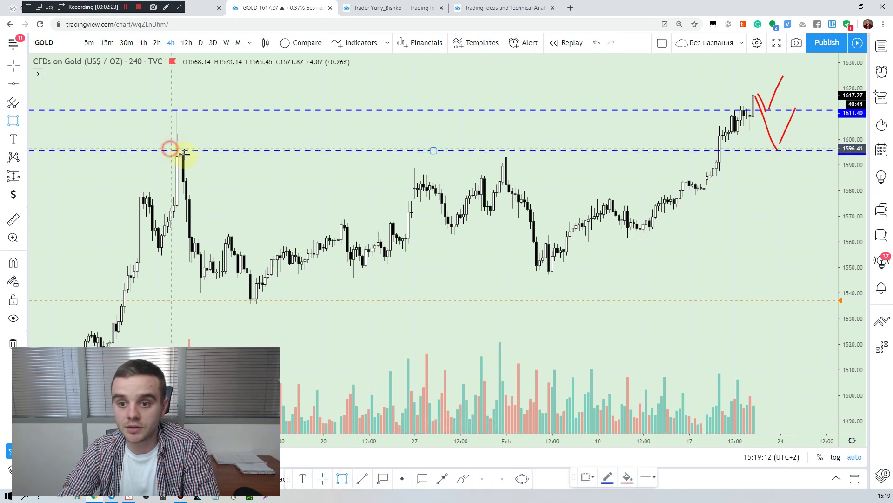
click(765, 207)
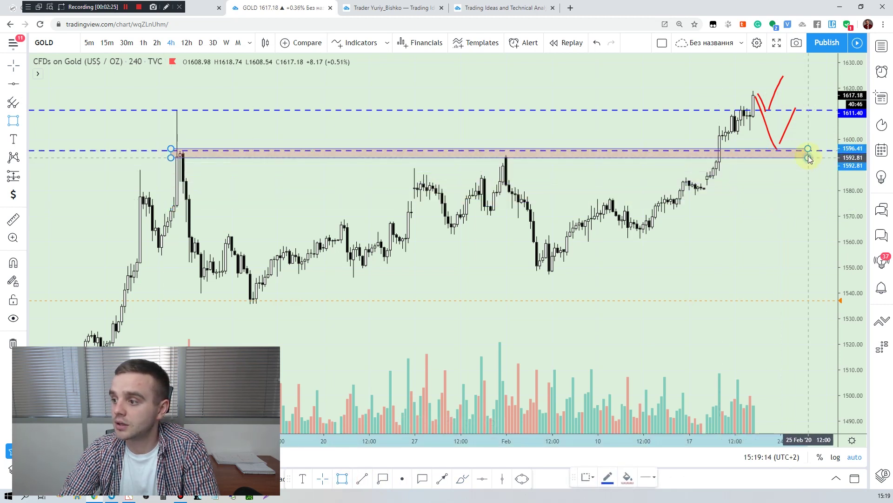
click(808, 152)
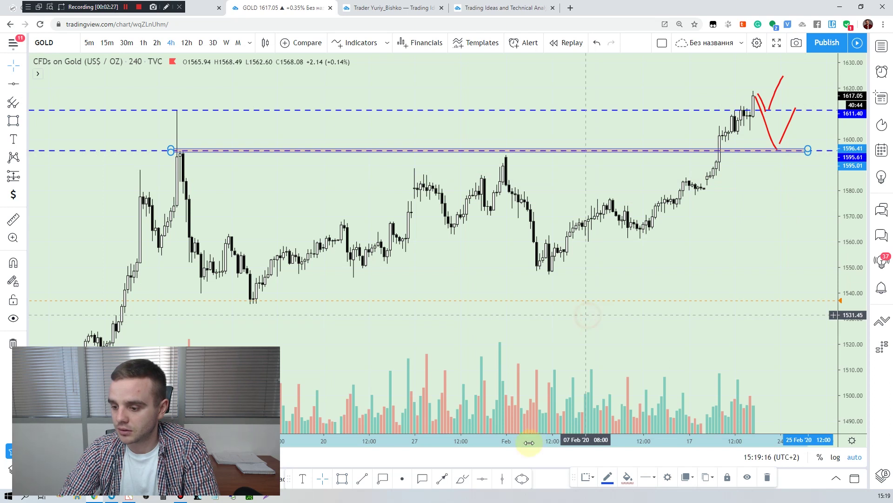
click(588, 315)
Draw a thin rectangle zone around the upper level, from about 1612.0 to 1610.8, spanning the January spike to 24 Feb '20.
click(343, 484)
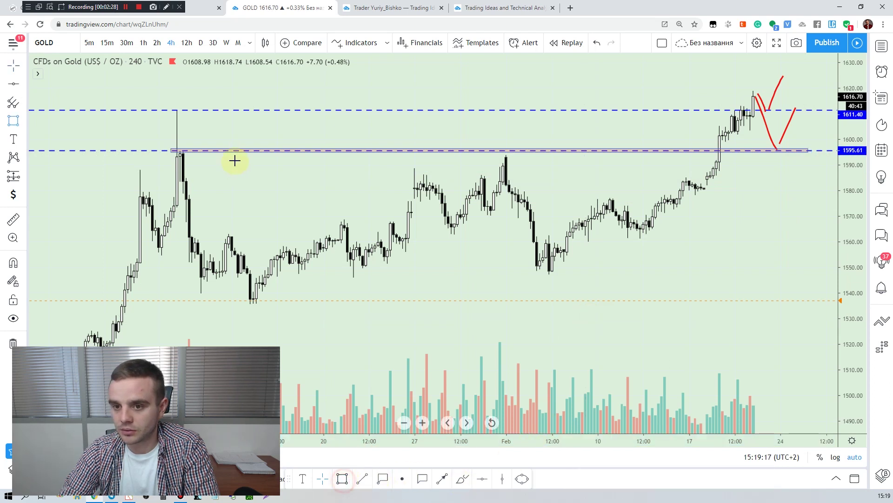
click(172, 109)
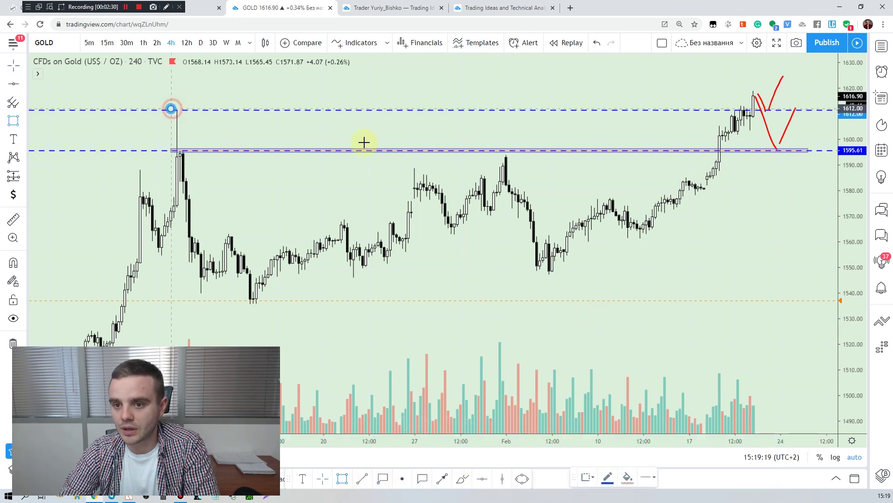
click(787, 110)
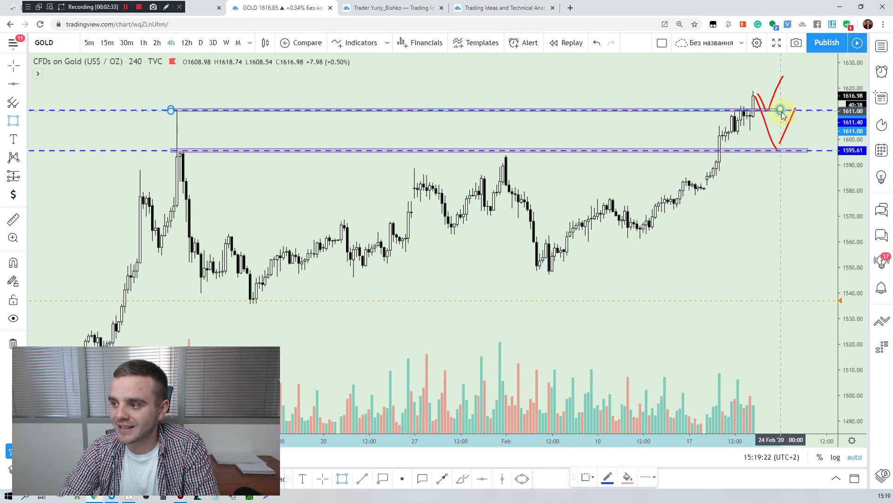
click(782, 111)
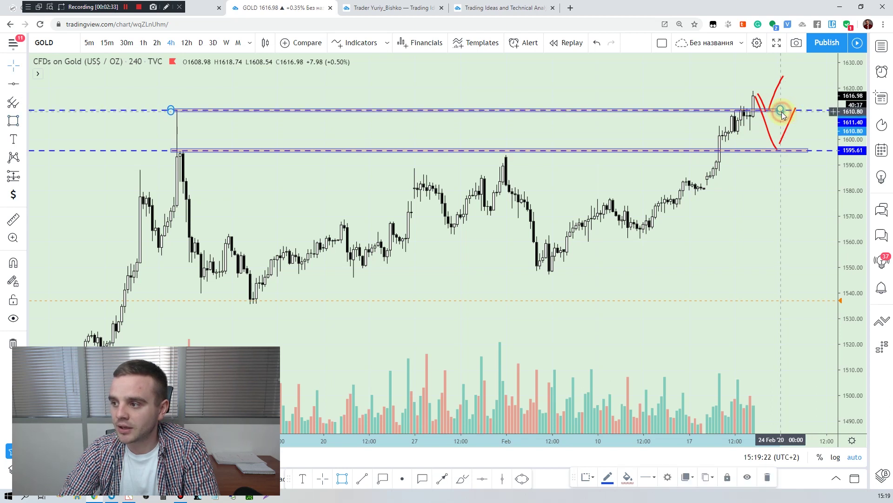
Add a callout reading "Mirror" that points to the lower level at the January spike, with its label below the line.
click(422, 478)
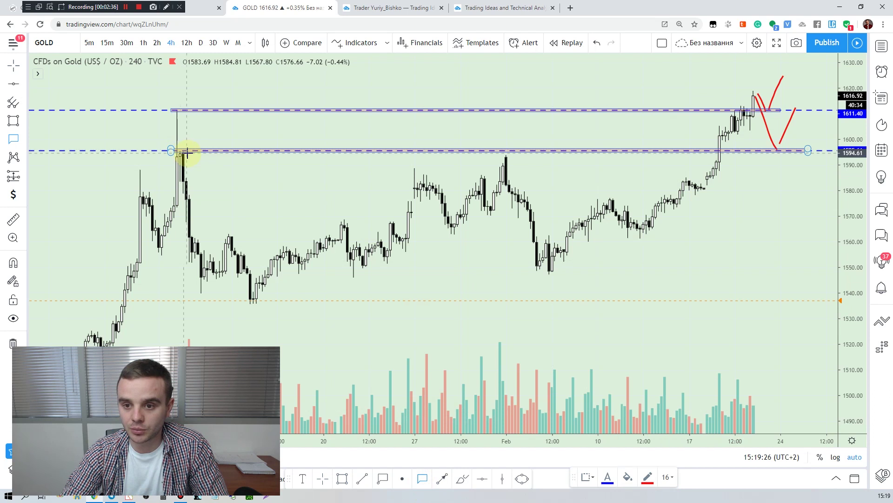
click(183, 151)
click(238, 187)
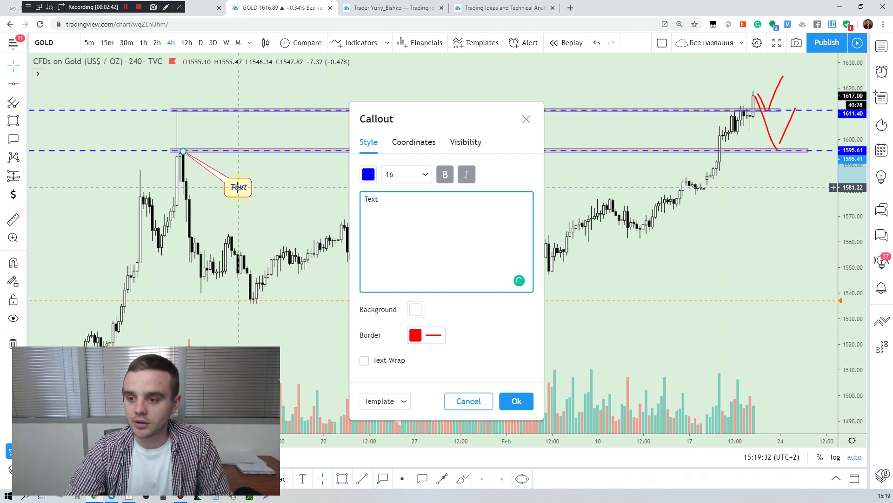
click(382, 206)
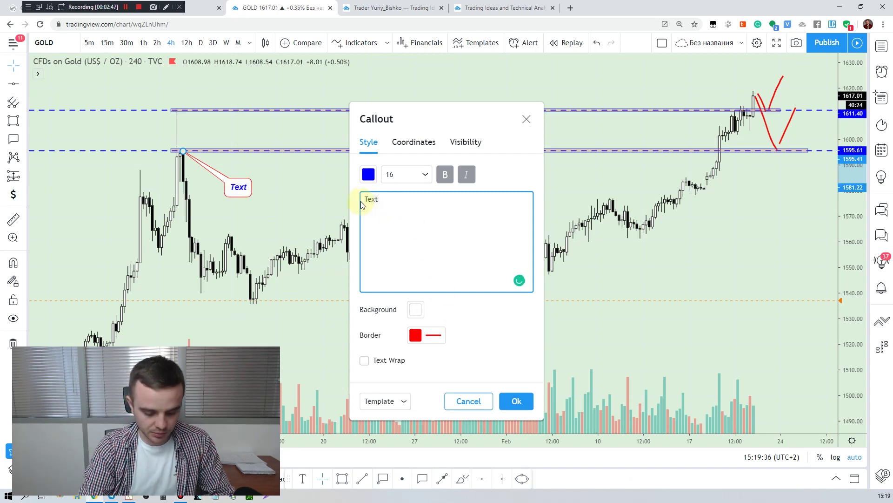
text(Mirror)
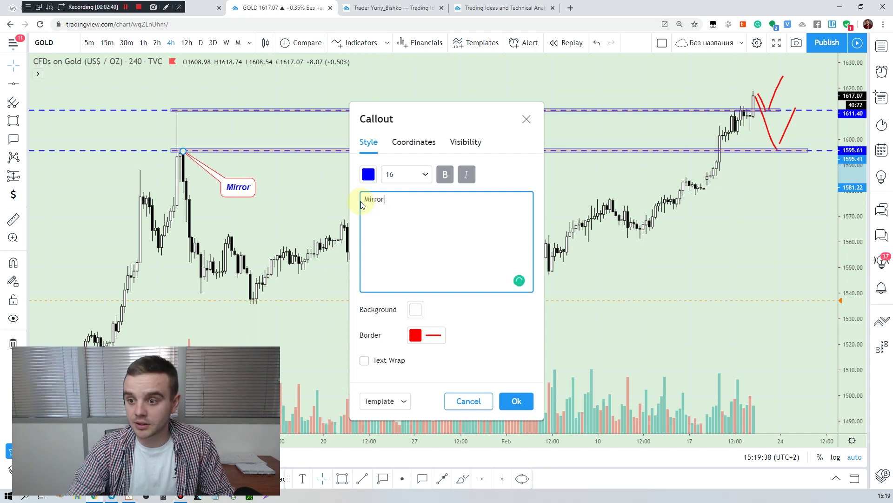
click(515, 401)
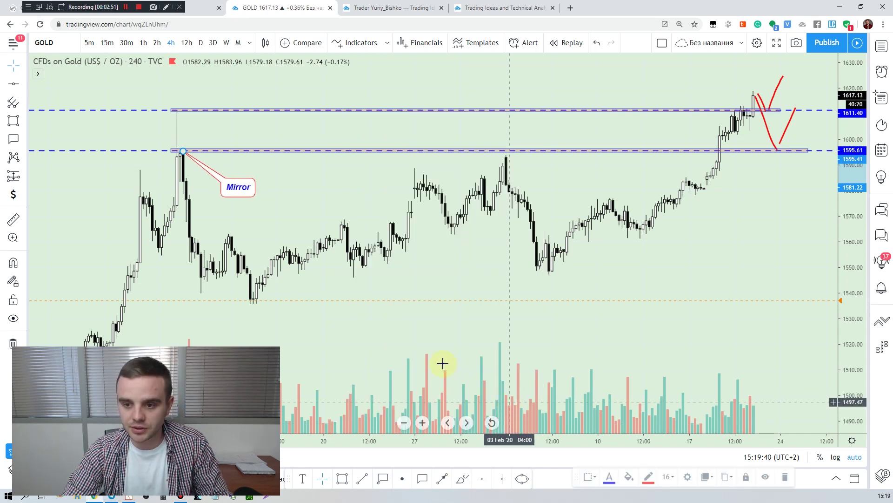
click(281, 221)
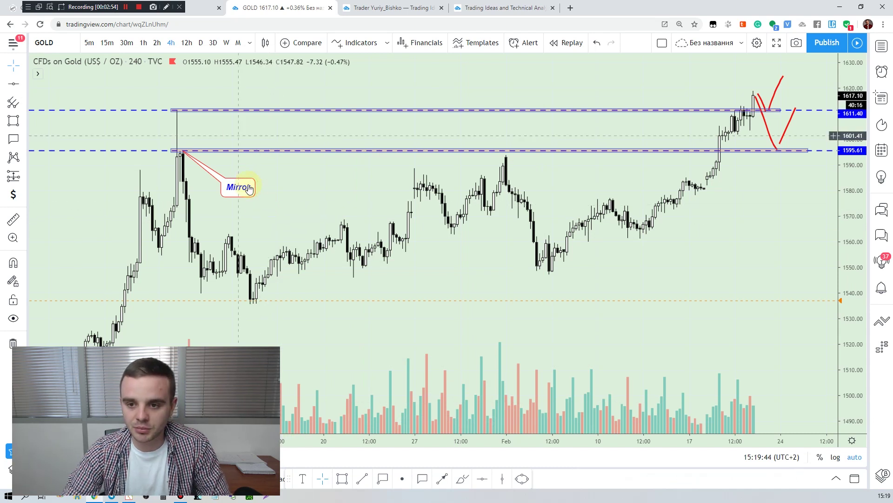
Add a second "Mirror" callout pointing to the upper level at the January spike's wick, with its label above the line.
click(422, 478)
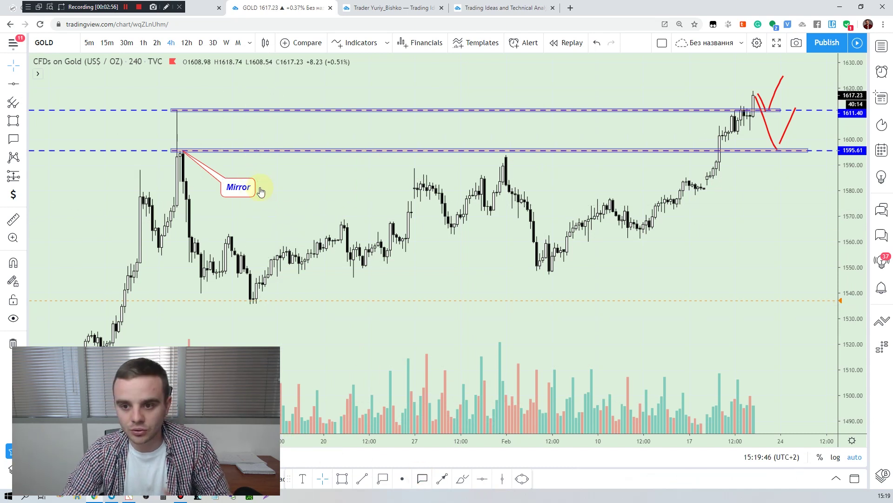
click(180, 110)
click(217, 94)
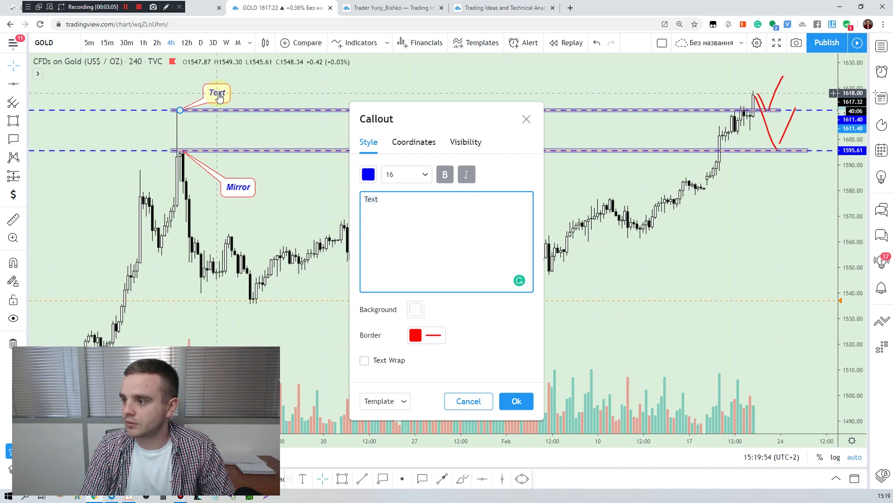
text(M)
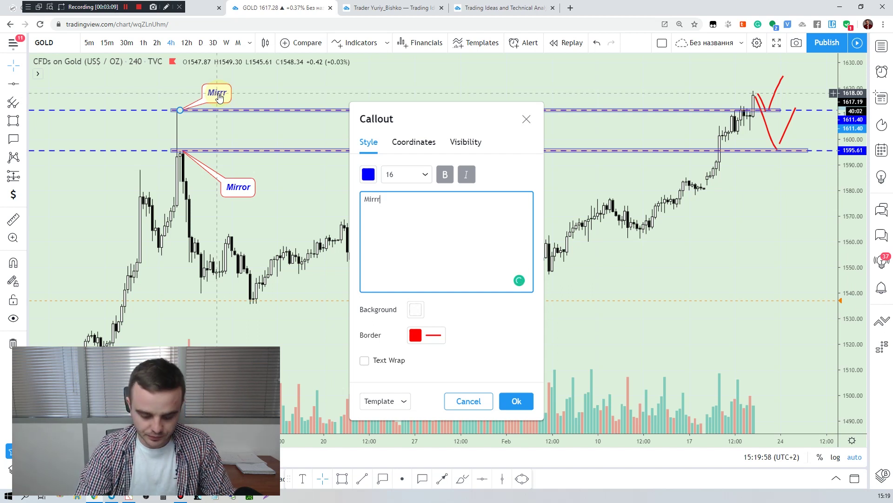
text(irror)
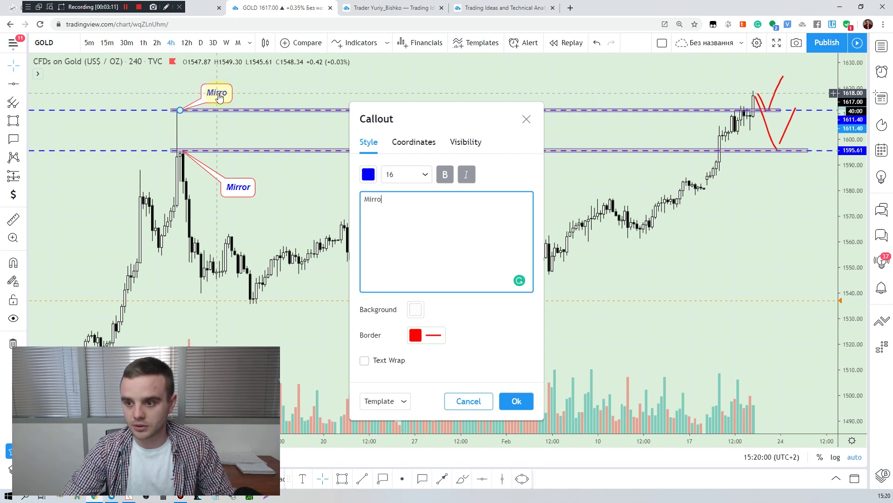
click(513, 403)
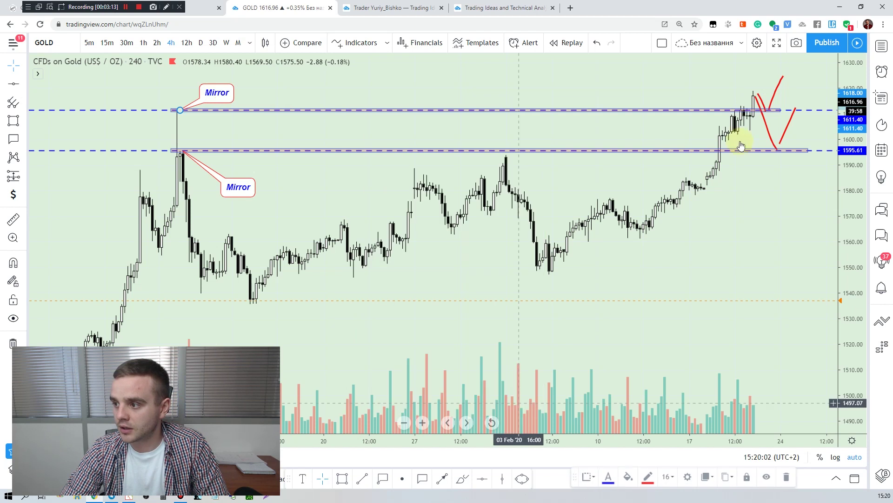
Add a callout reading "accurate buy place" where the deeper red price path touches the lower level, with its label below.
click(423, 479)
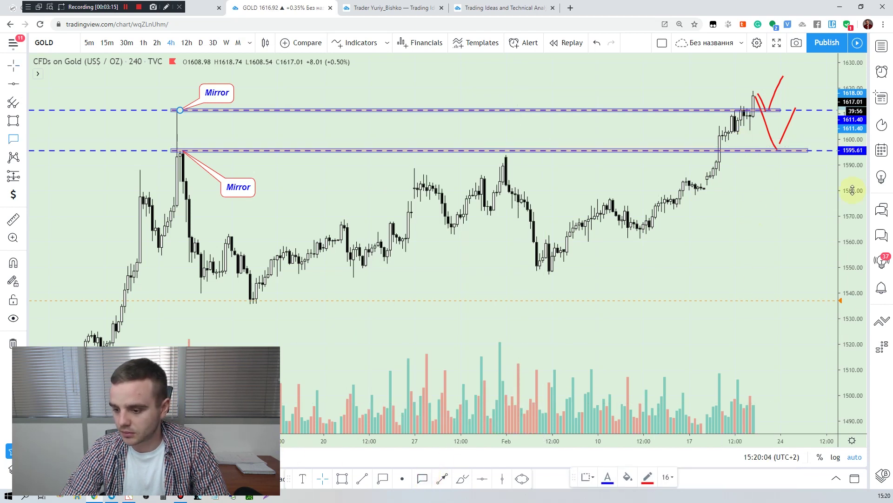
click(780, 150)
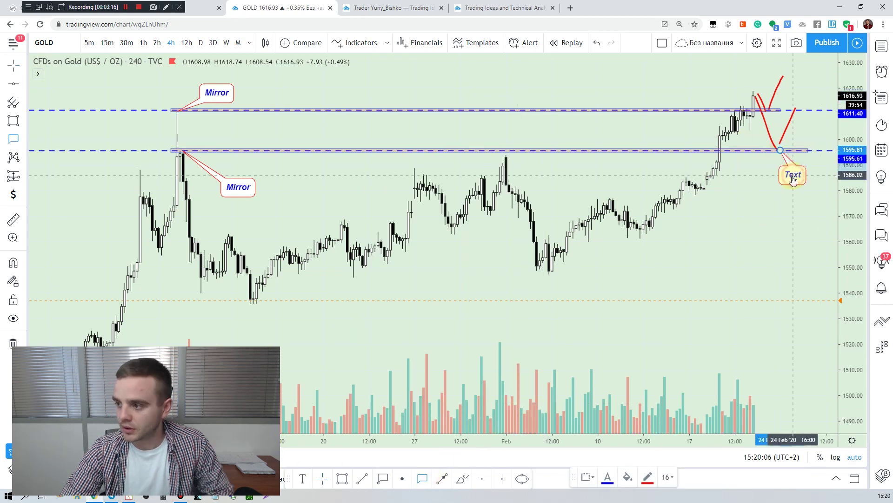
click(793, 180)
text(ac)
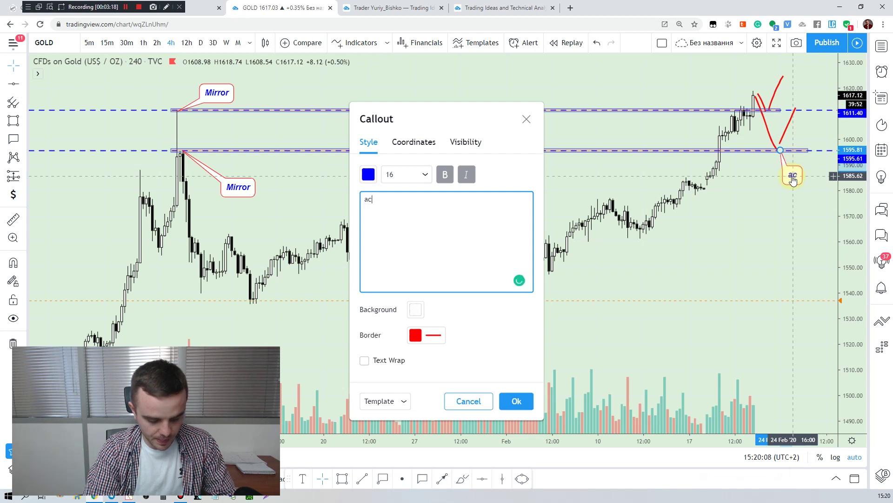
text(curate b)
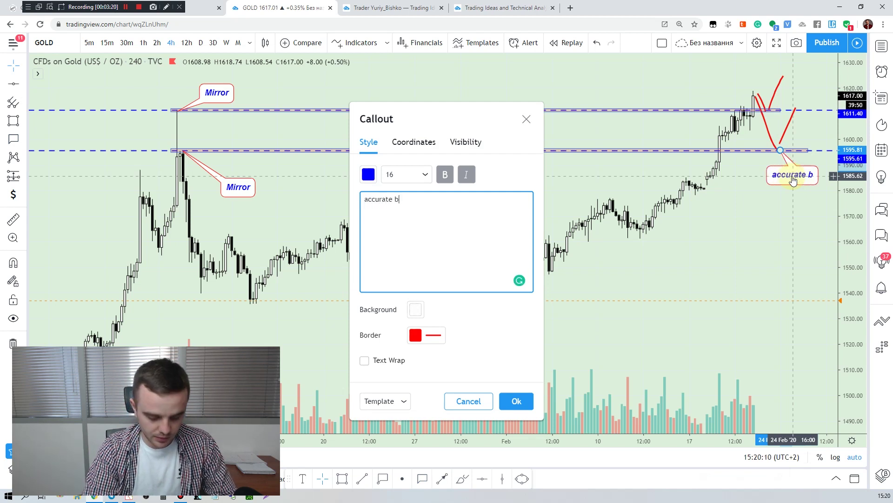
text(uy place)
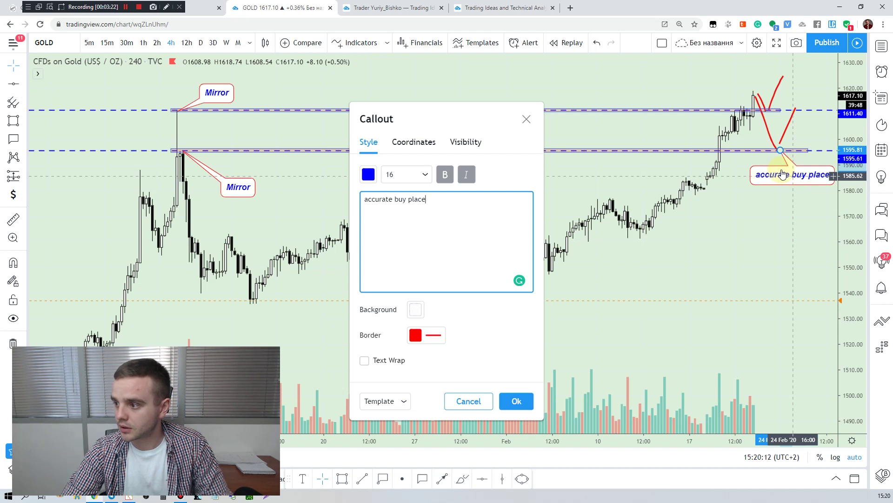
click(516, 401)
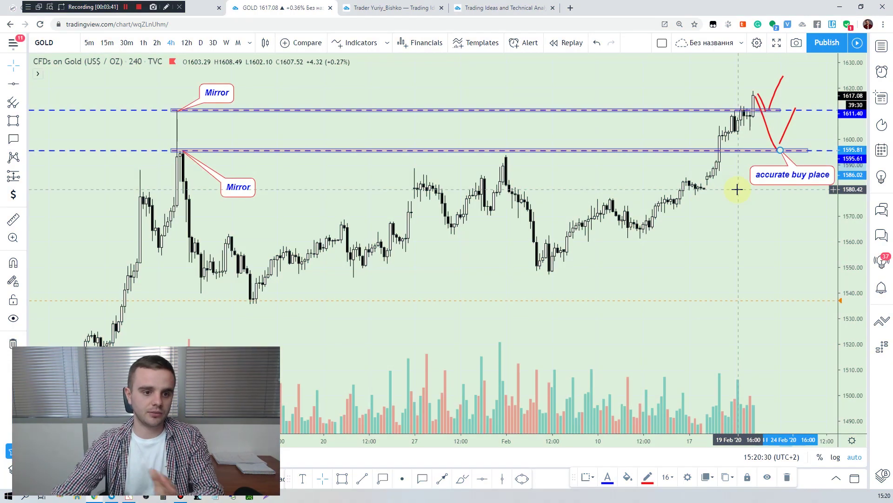
click(774, 109)
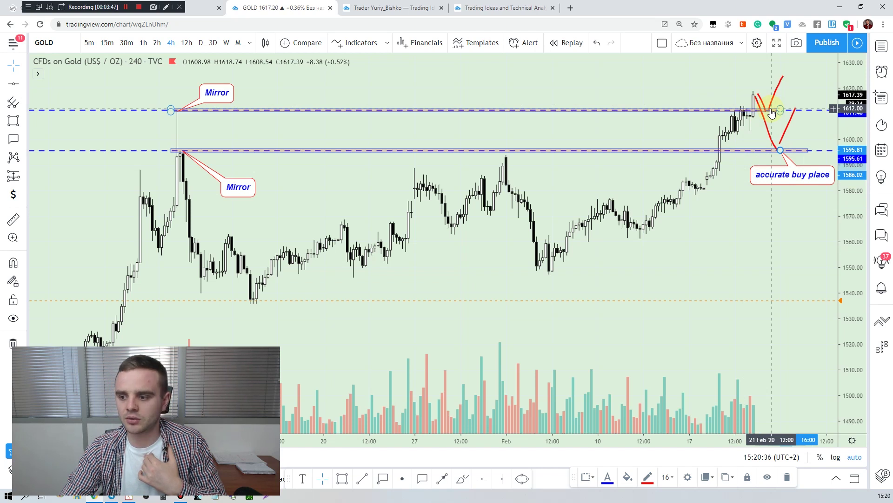
Brush a freehand red box with a small curved stroke inside it below the early February lows.
click(454, 265)
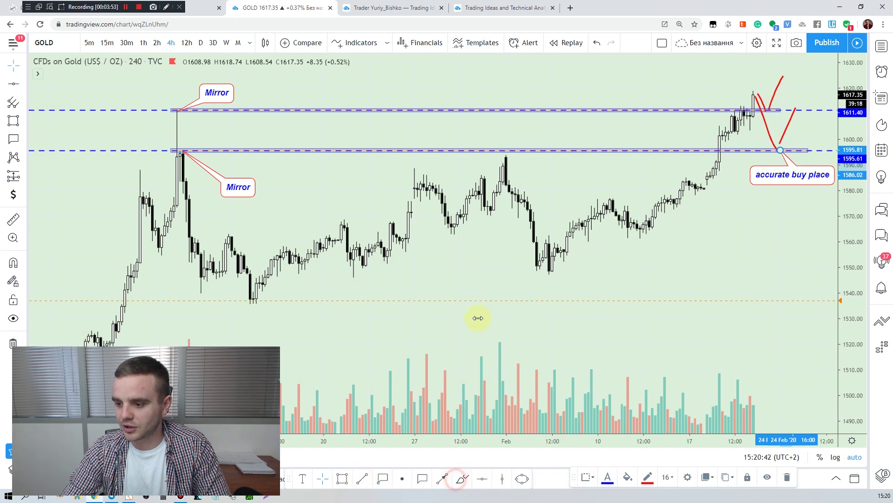
mouse_move(451, 276)
mouse_down()
mouse_move(473, 329)
mouse_move(585, 291)
mouse_up()
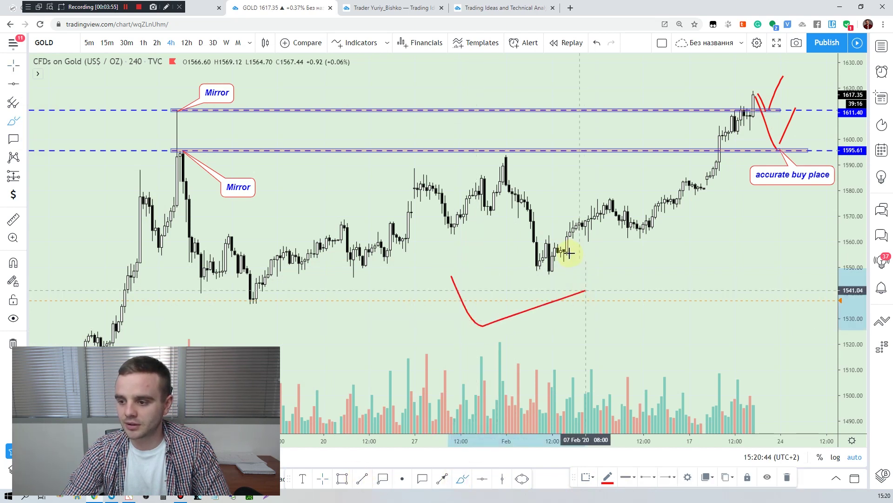
mouse_move(570, 253)
mouse_down()
mouse_move(579, 255)
mouse_move(453, 278)
mouse_up()
click(498, 278)
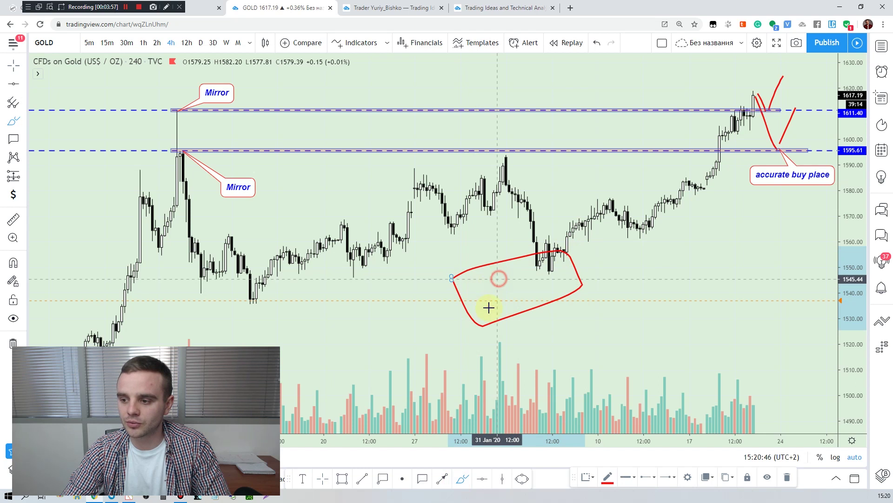
drag(488, 307, 497, 301)
Brush a red curved stroke and a large dollar sign under the mid-February rise, plus a D-shaped mark near 24 February.
drag(644, 322, 702, 296)
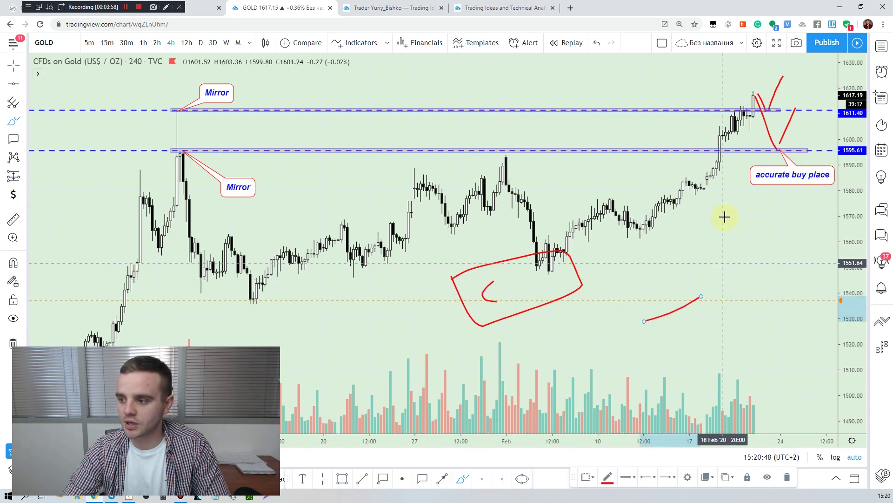
drag(747, 218, 686, 291)
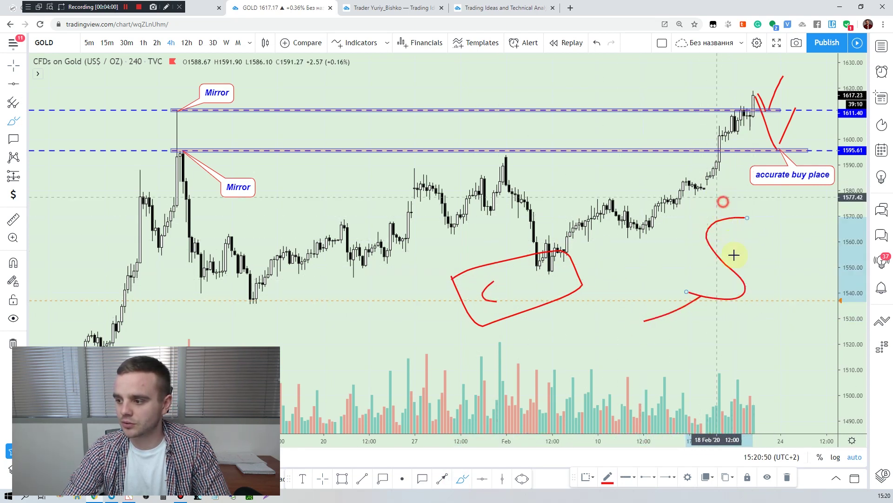
drag(721, 205, 738, 317)
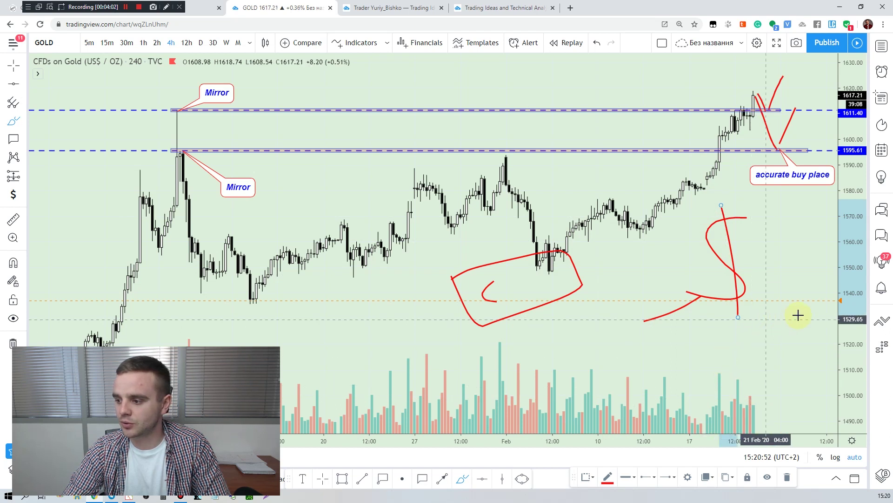
mouse_move(783, 384)
mouse_down()
mouse_move(772, 323)
mouse_move(818, 355)
mouse_move(789, 375)
mouse_up()
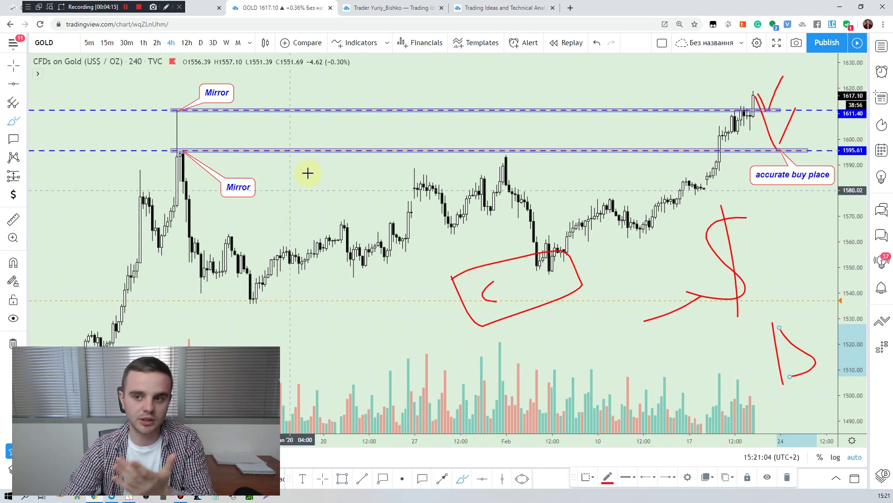
Examine the chart drawings and labels in the published EURUSD correction and AUDUSD downtrend ideas on the trader's profile page.
click(393, 8)
scroll(454, 183, down, 7)
scroll(454, 183, down, 5)
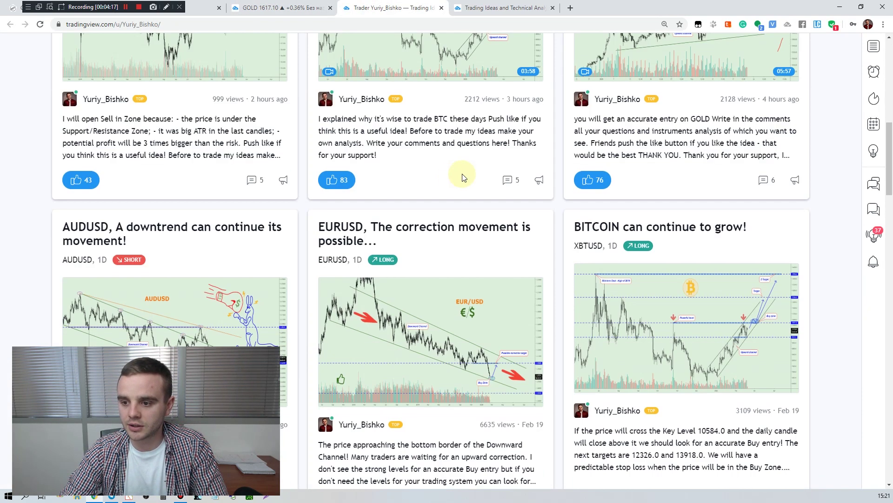
scroll(462, 176, up, 4)
scroll(474, 203, down, 6)
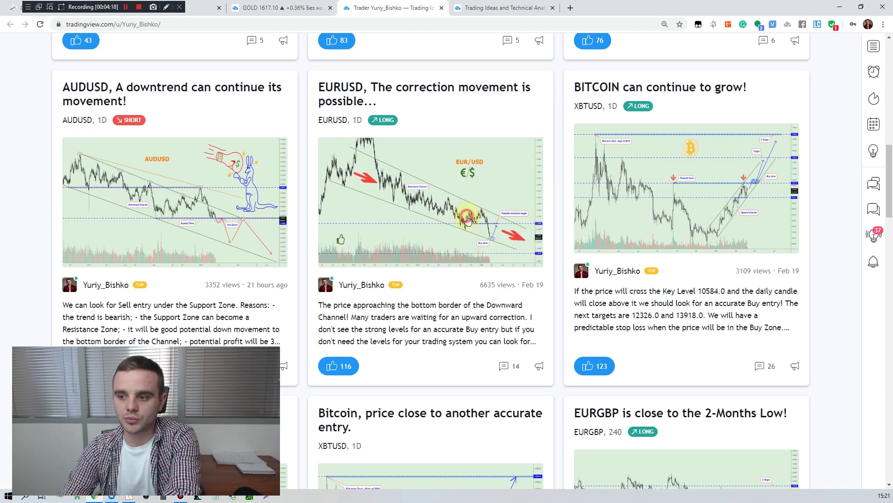
click(468, 219)
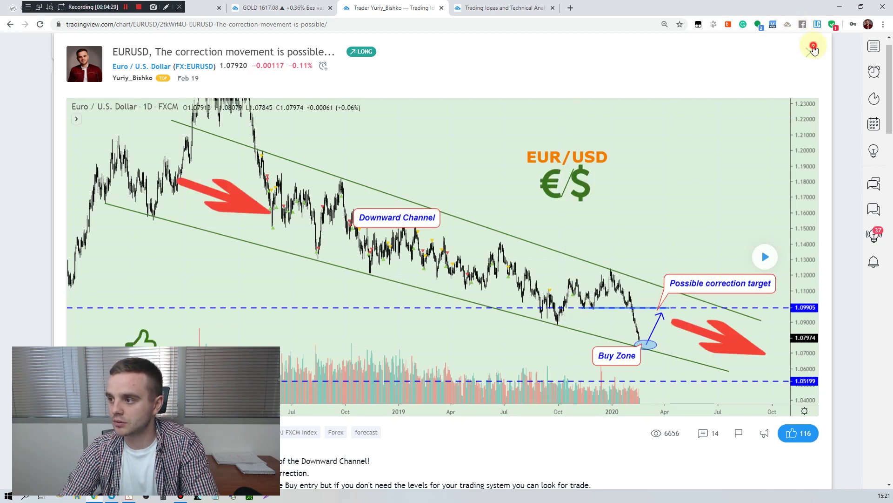
click(813, 48)
click(208, 231)
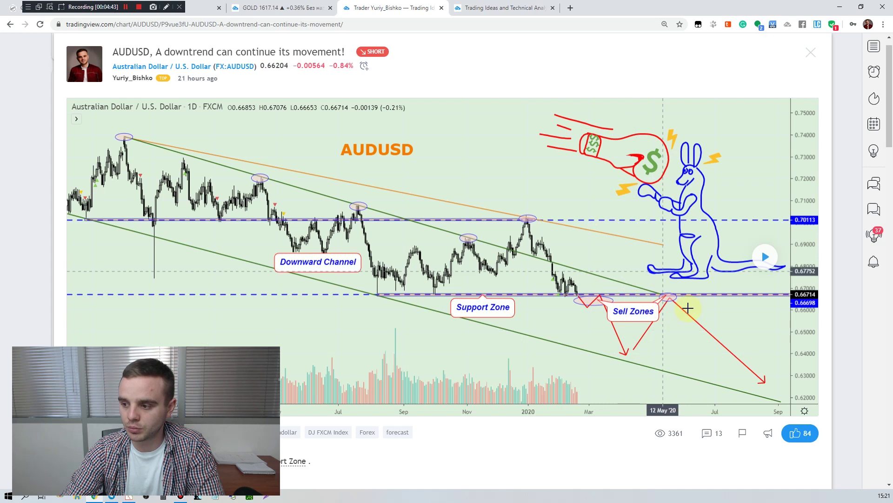
click(811, 52)
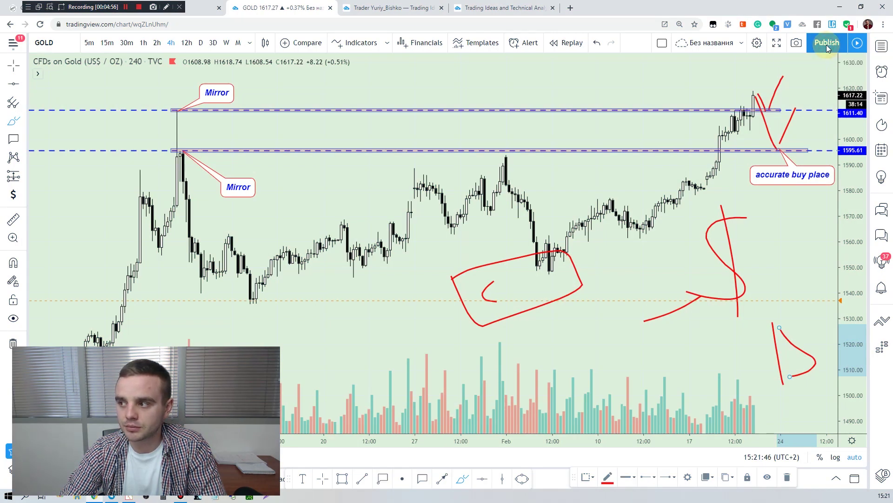
Start publishing the chart as an idea and title it "Gold, buy at 1611 from mirror level".
click(827, 45)
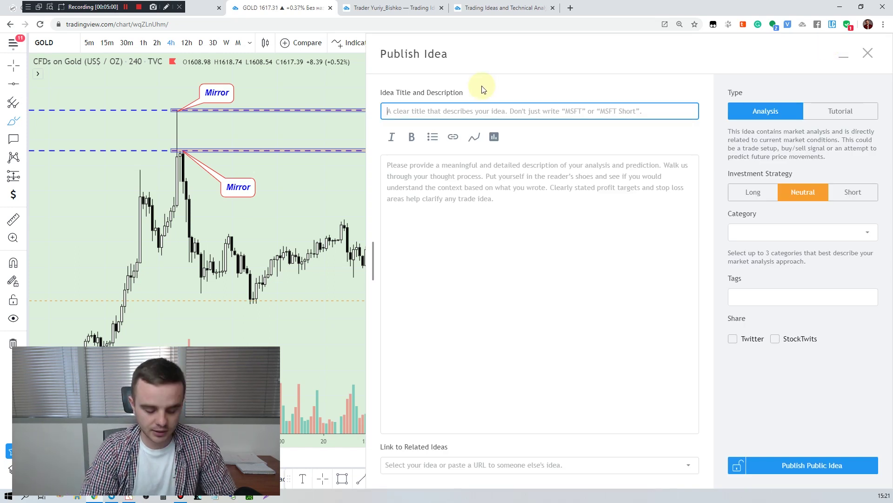
text(Gold)
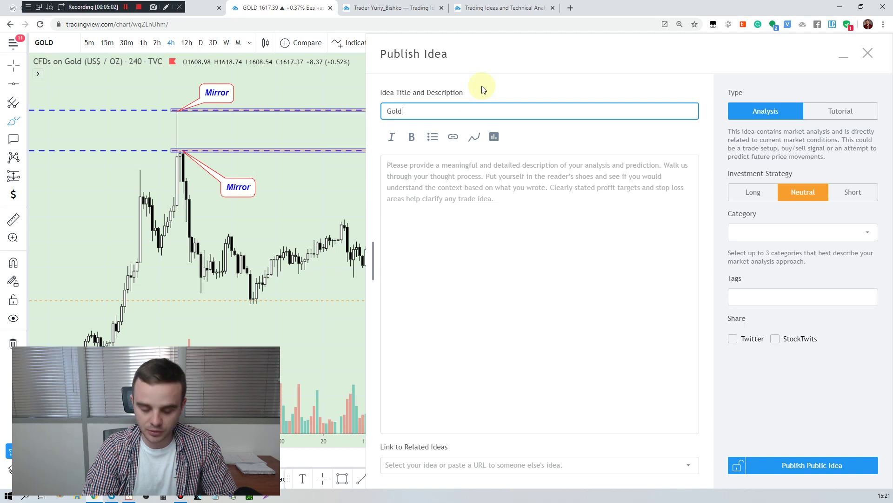
key(BackSpace)
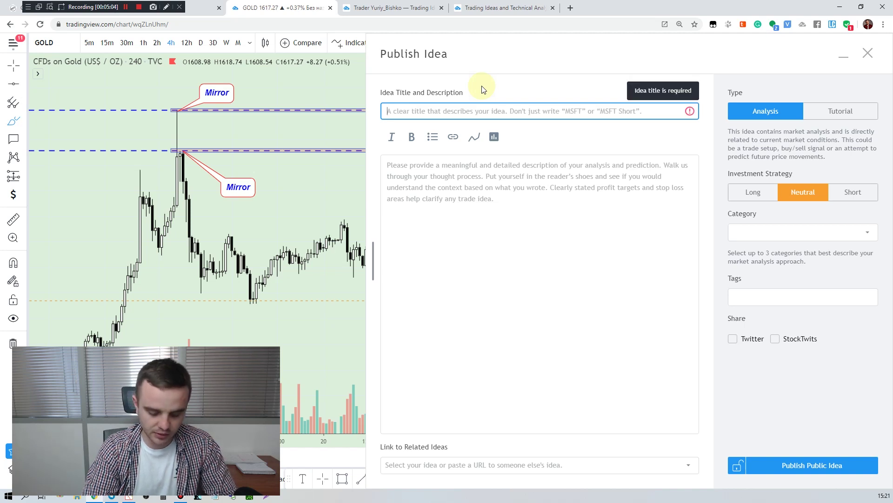
text(G)
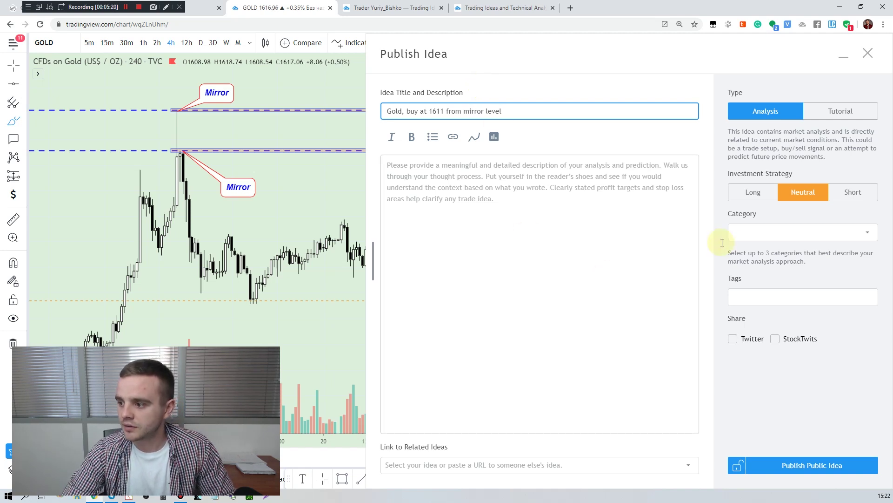
Assign the categories Trend Analysis, Chart Patterns and Wave Analysis to the idea, and enable sharing to Twitter and StockTwits.
click(745, 242)
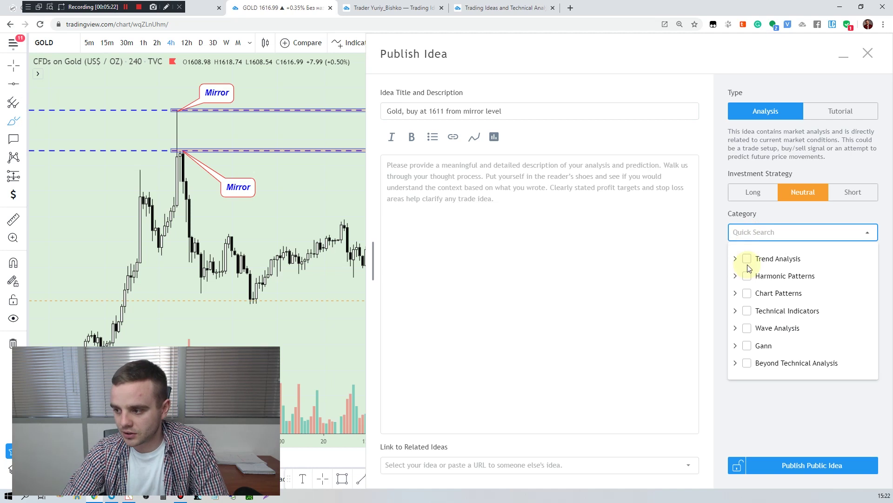
click(748, 265)
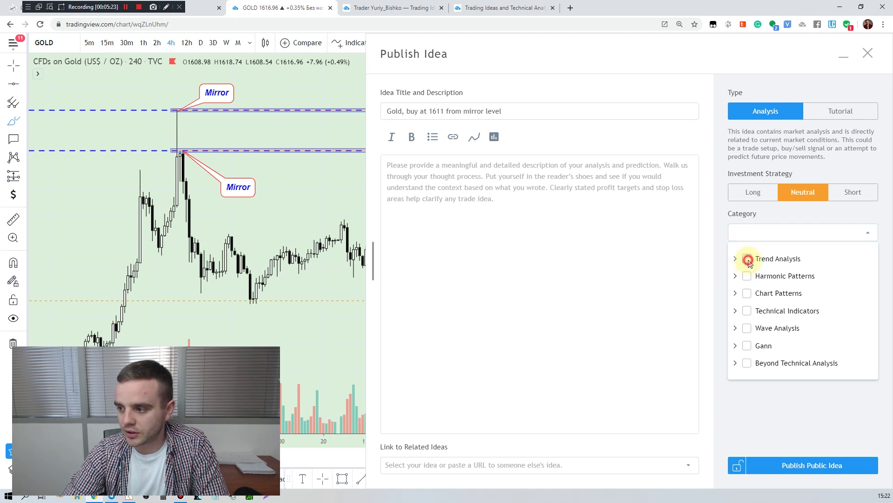
click(748, 294)
click(746, 344)
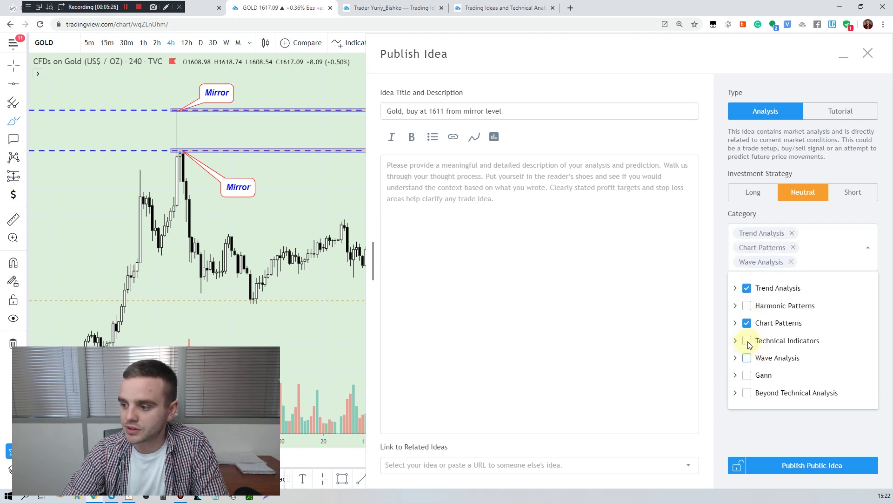
click(601, 285)
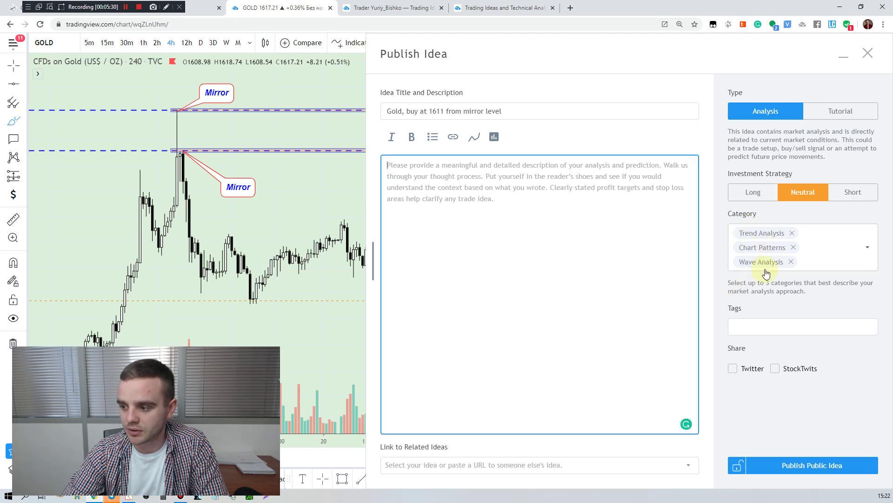
click(733, 370)
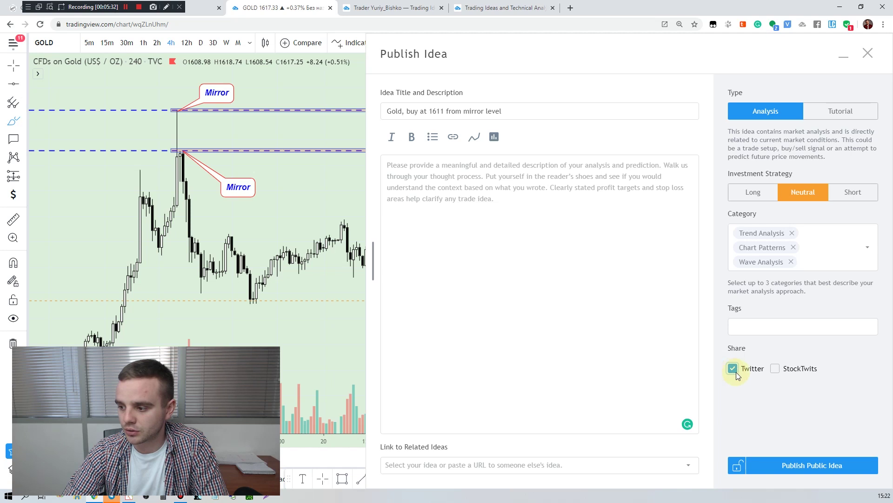
click(775, 369)
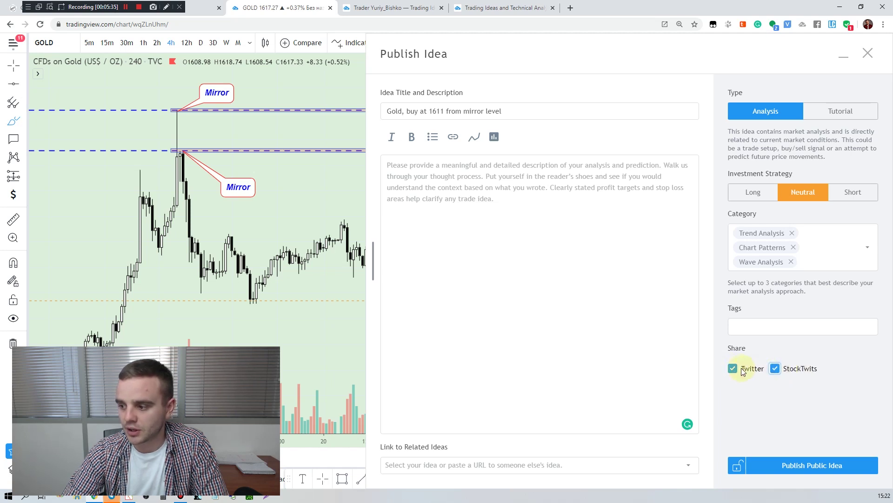
Switch to the trader's Twitter page linked from the TradingView profile and examine how published ideas appear as tweets.
click(363, 8)
click(347, 141)
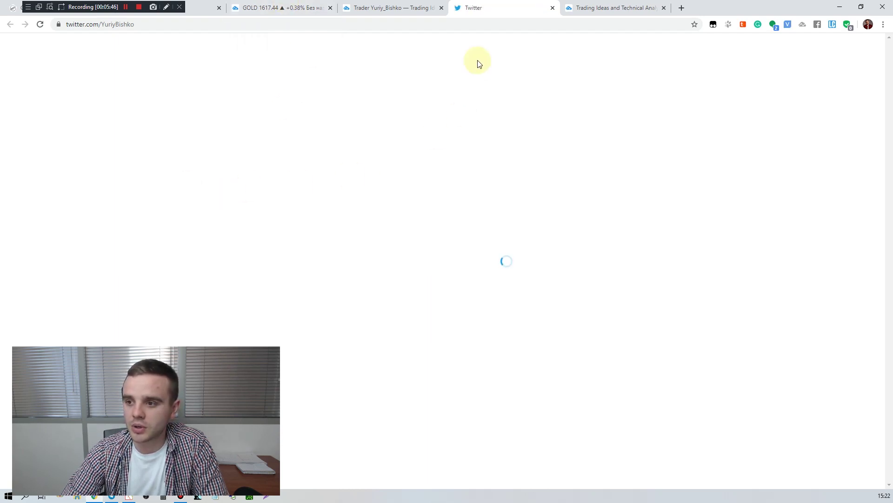
click(256, 6)
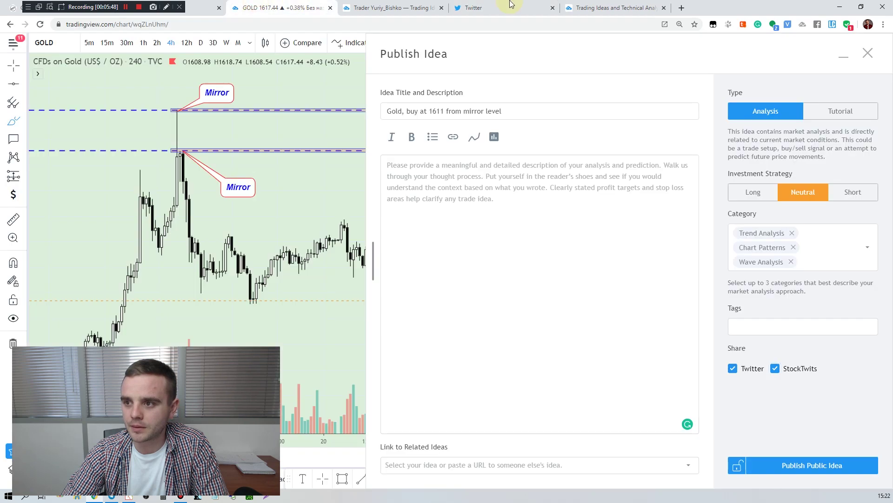
click(510, 5)
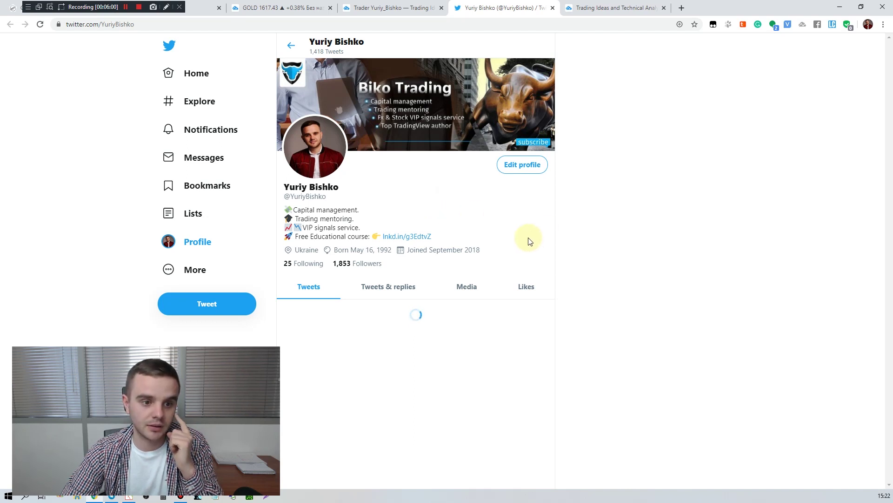
scroll(509, 239, down, 9)
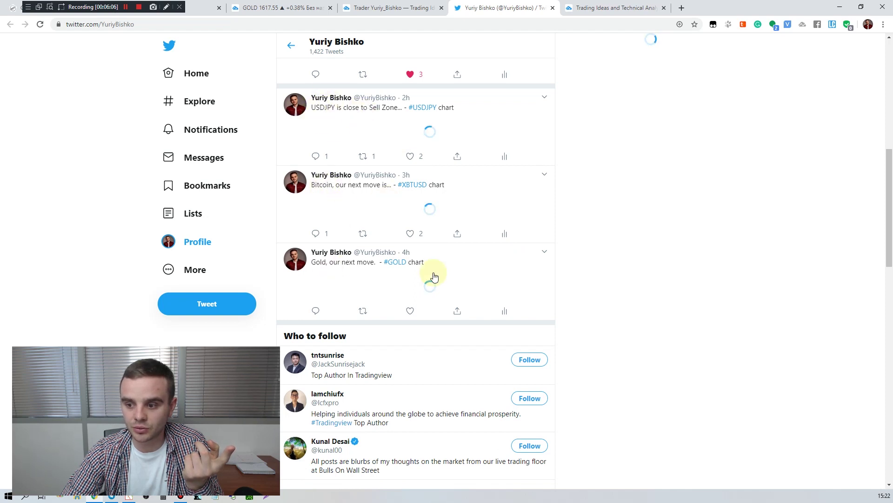
scroll(436, 274, down, 1)
scroll(435, 273, down, 6)
scroll(437, 267, up, 12)
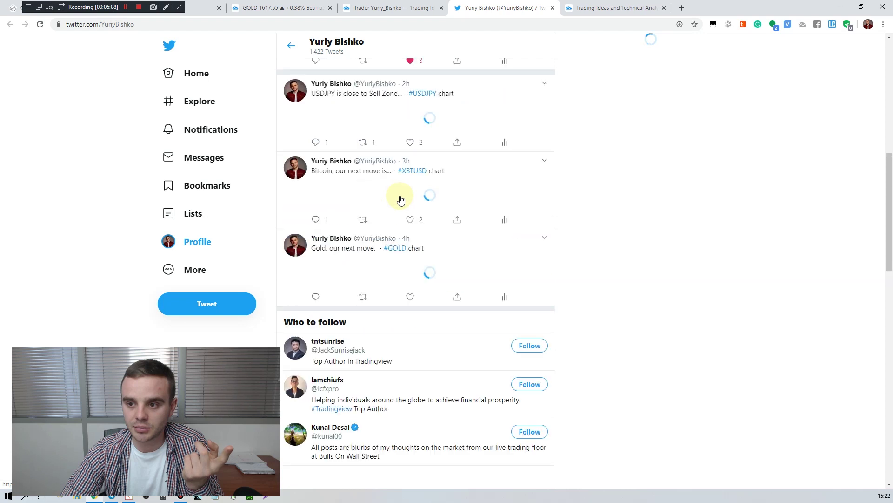
scroll(379, 244, down, 5)
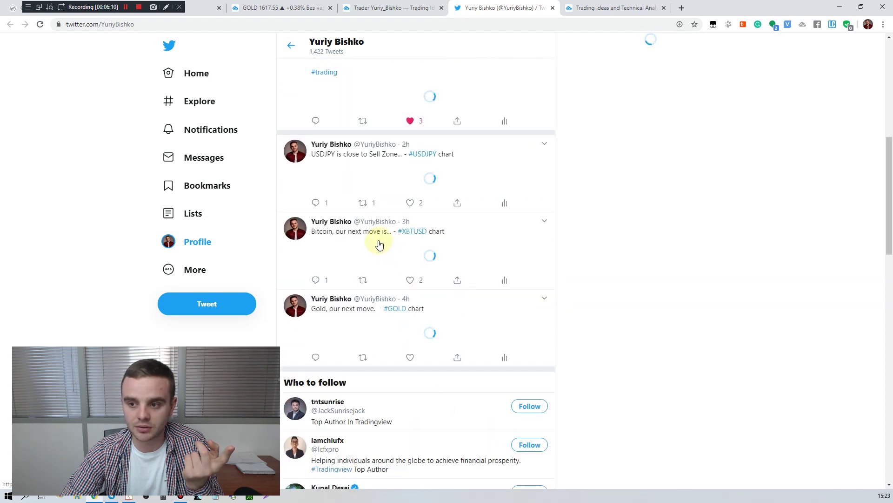
scroll(380, 244, up, 5)
scroll(379, 245, down, 7)
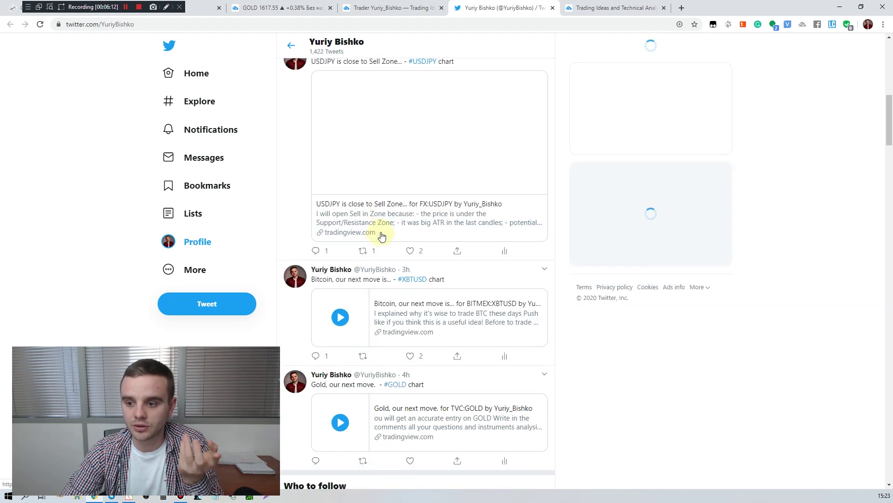
scroll(379, 156, up, 1)
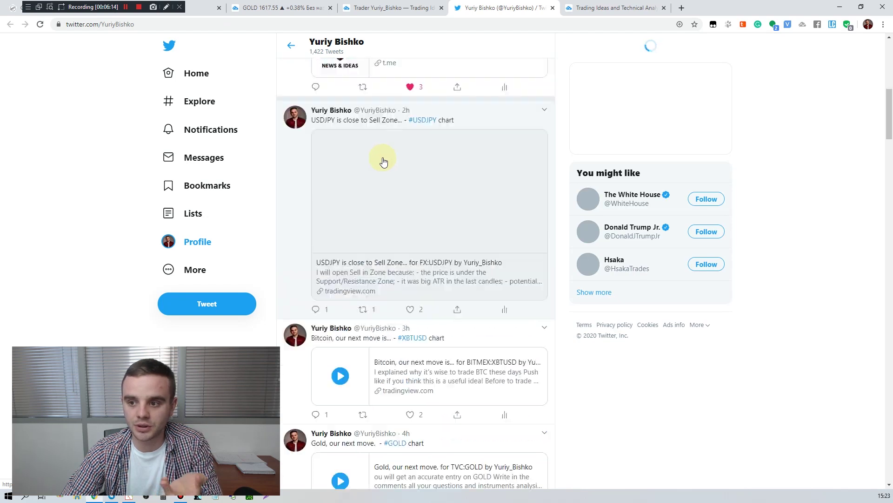
scroll(383, 159, down, 8)
scroll(396, 145, up, 7)
scroll(313, 135, down, 11)
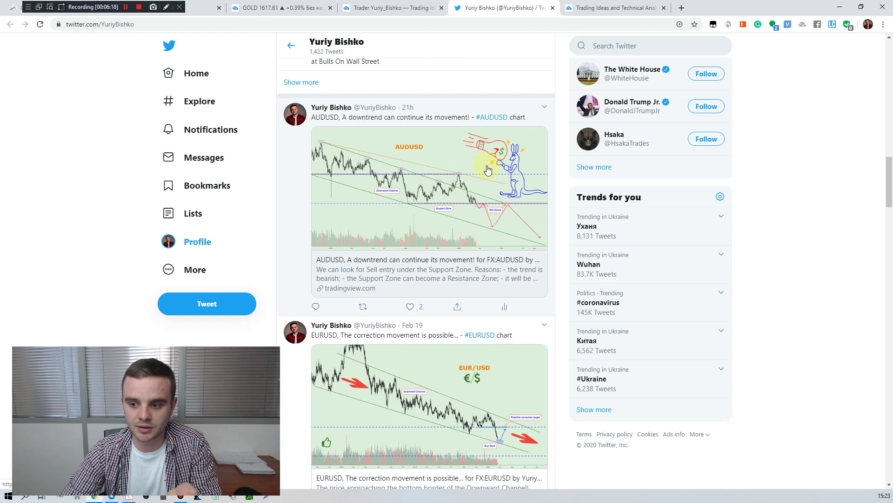
Check the tweet analytics of the AUDUSD downtrend post on Twitter and return to the TradingView idea form.
click(508, 309)
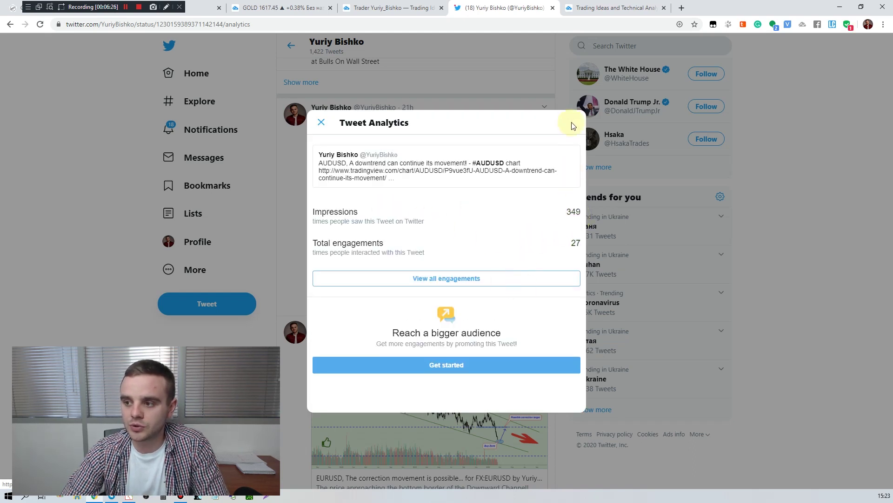
click(807, 215)
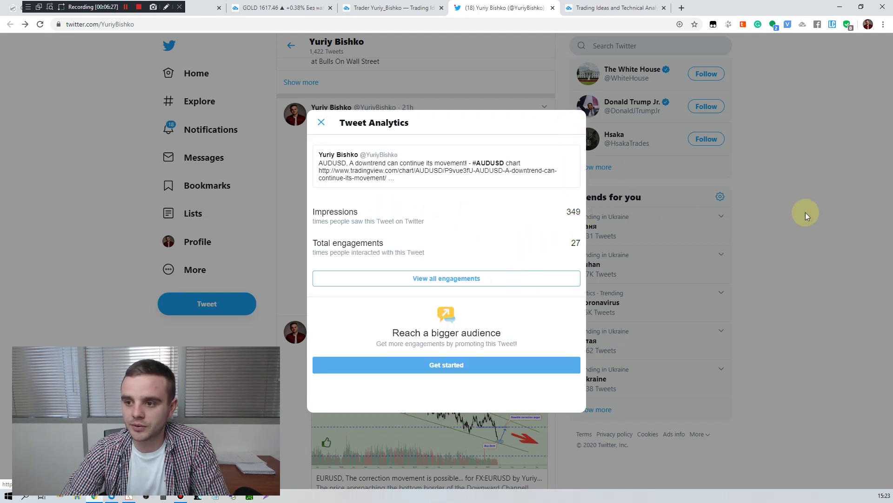
click(325, 123)
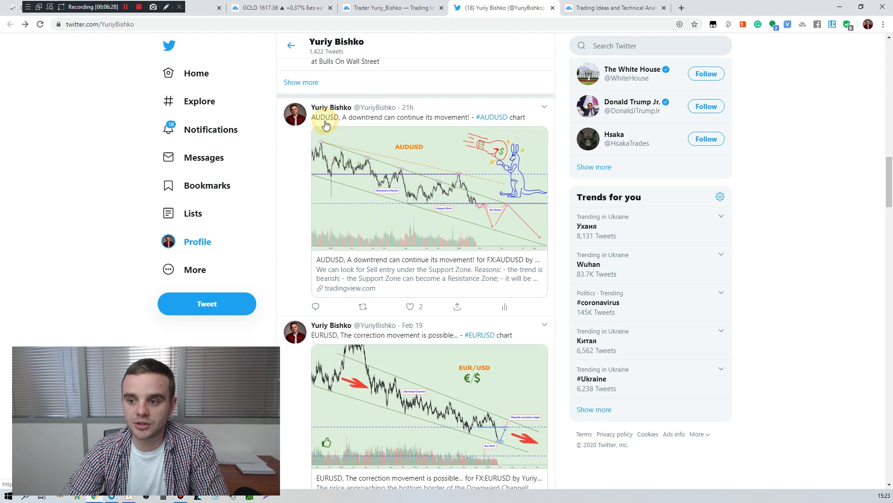
click(367, 5)
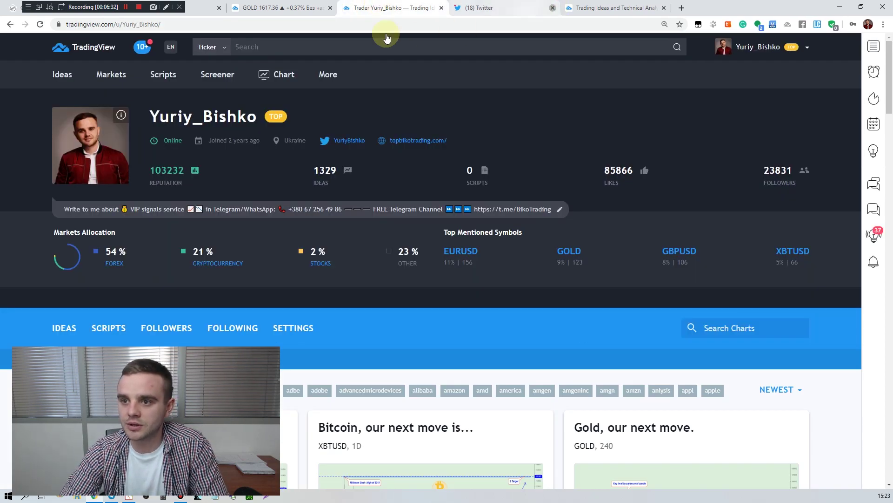
key(ctrl+shift+Tab)
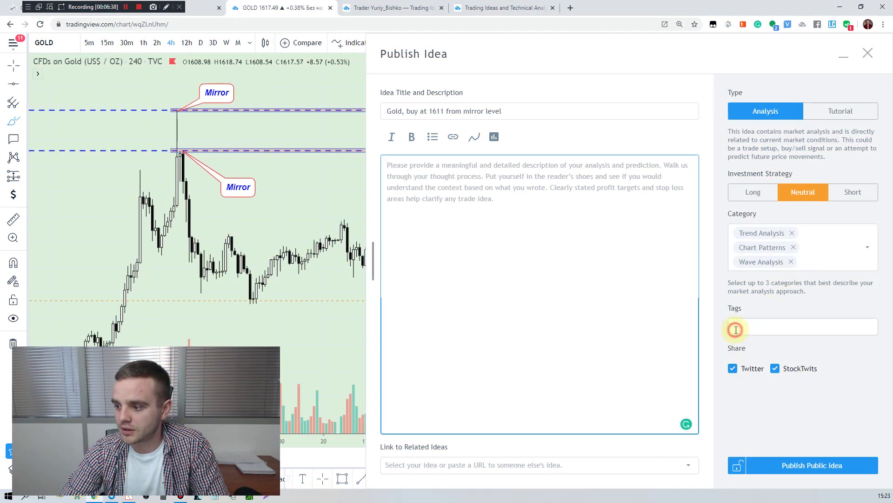
Add the tags gold, xauusd and goldtrading to the idea.
click(736, 328)
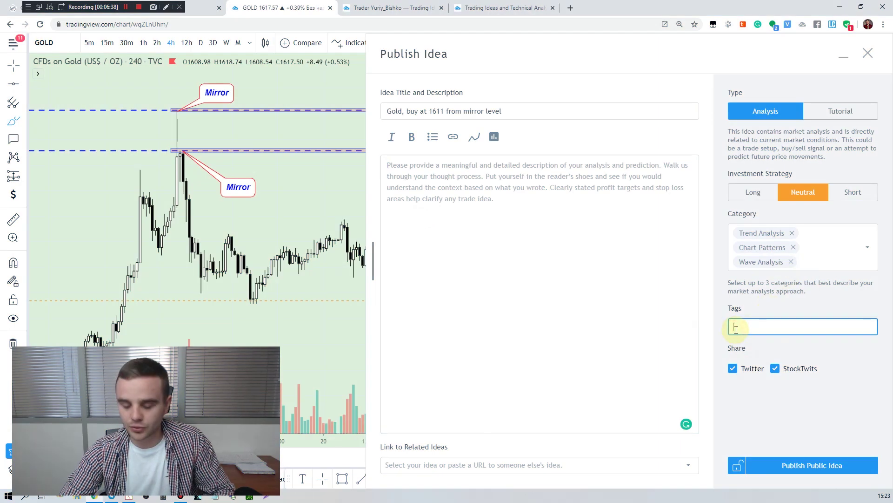
text(go)
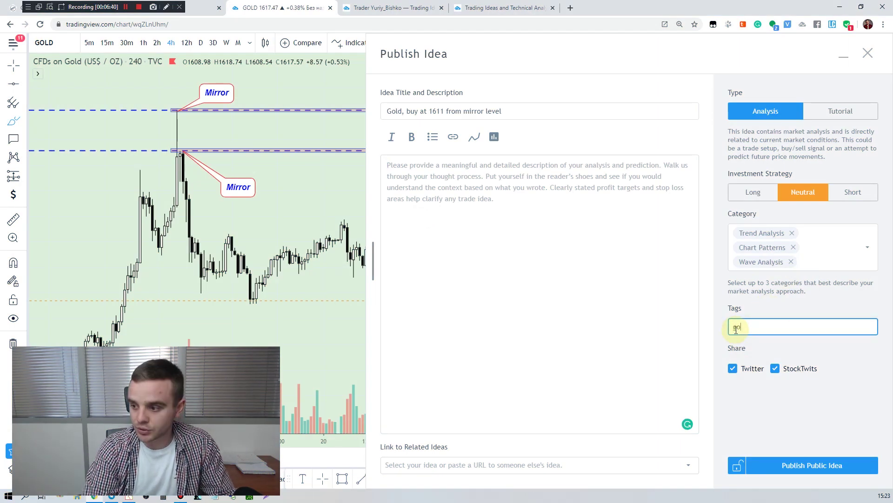
text(ld)
key(Return)
text(xauusd)
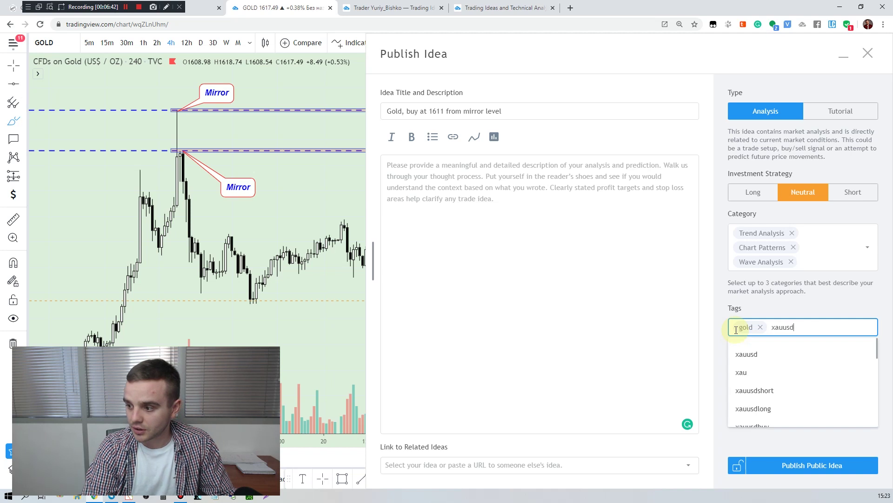
key(Return)
text(goldt)
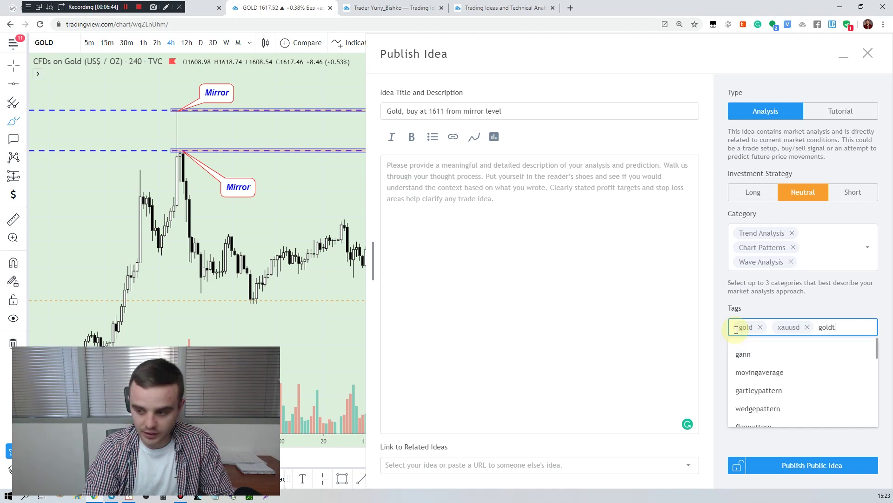
text(r)
click(763, 354)
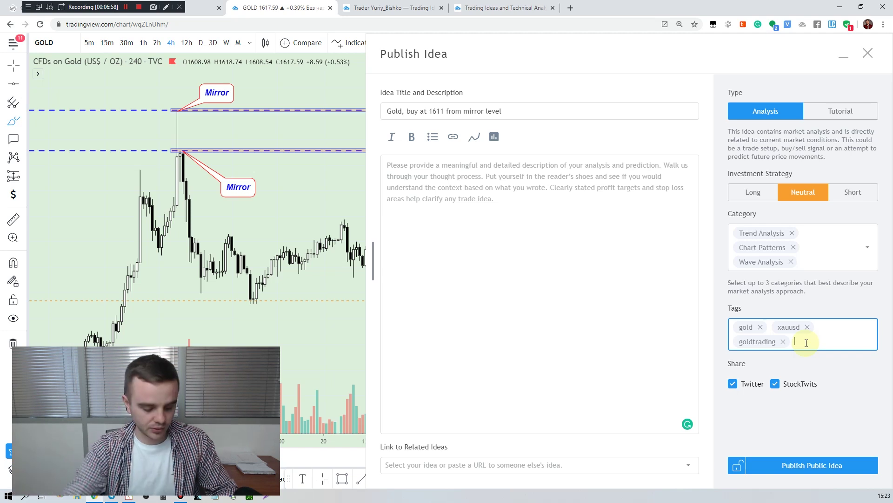
Add the further tags xauusdforecast, forex and techincalanalysis to the idea.
text(uusdfor)
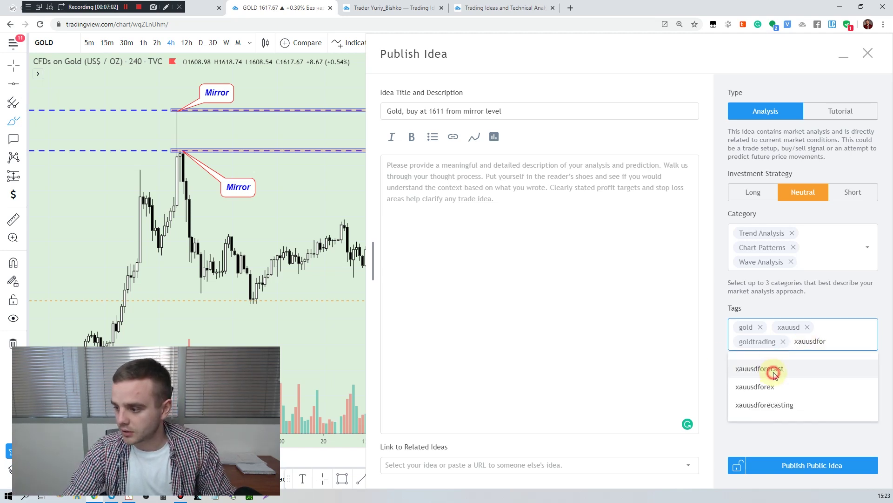
click(774, 369)
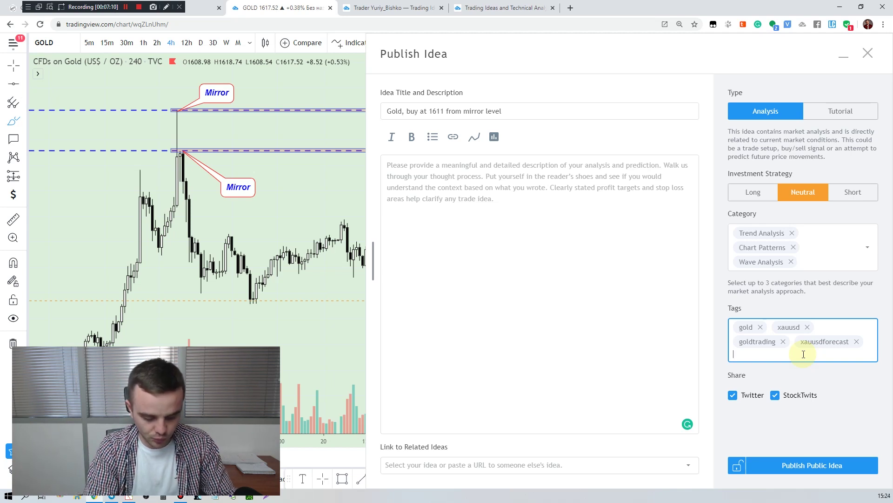
text(forex)
key(Return)
text(tec)
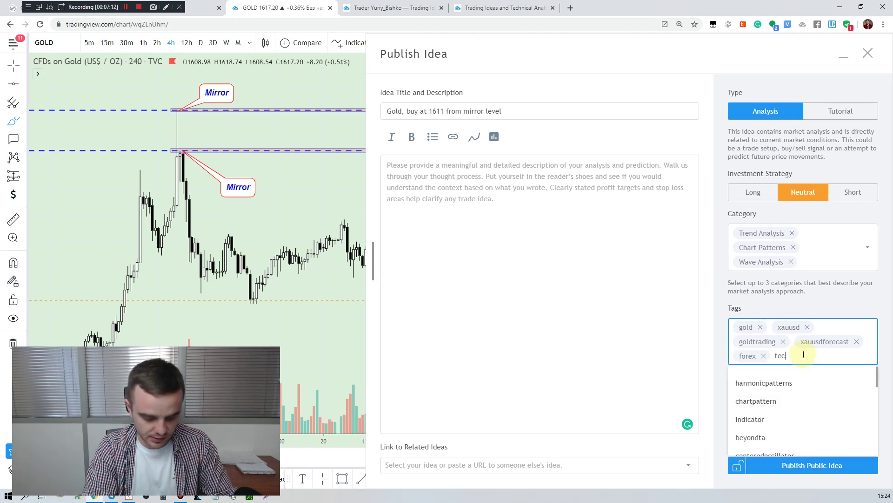
text(hincalanalysis)
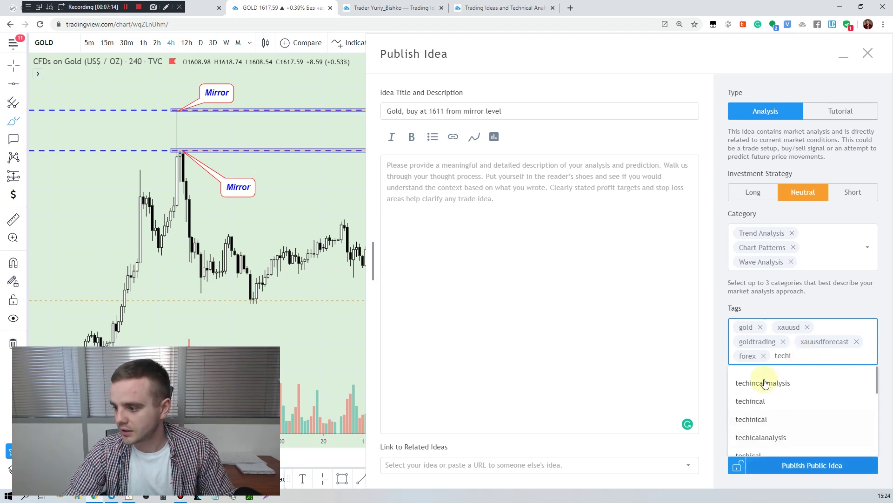
click(764, 378)
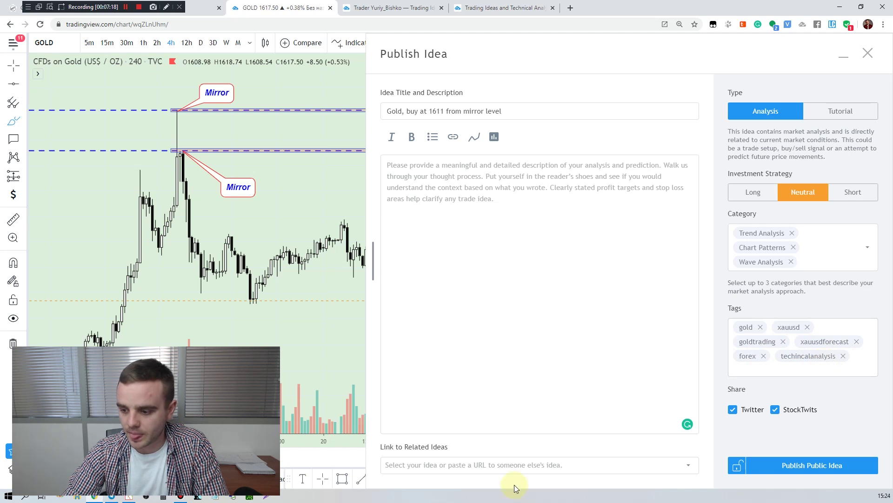
Link the related ideas "Gold, our next move." and "GOLD, The False Breakout can happen soon..." to the idea.
click(503, 466)
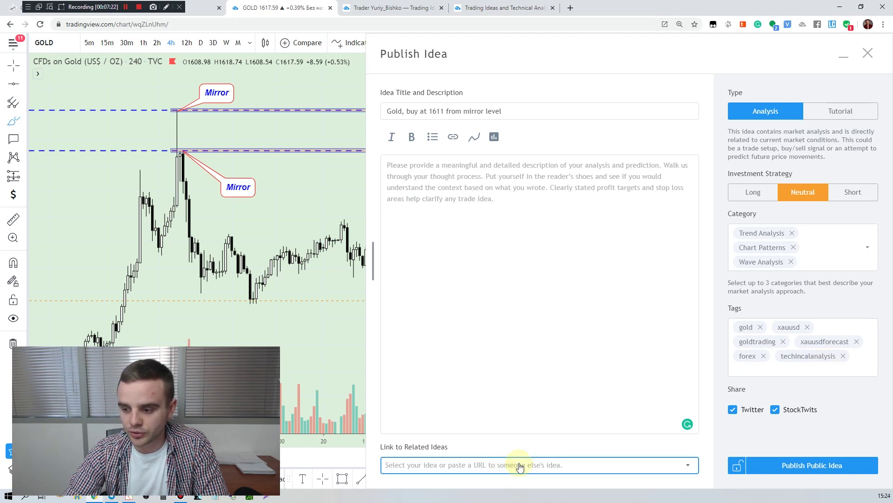
click(688, 464)
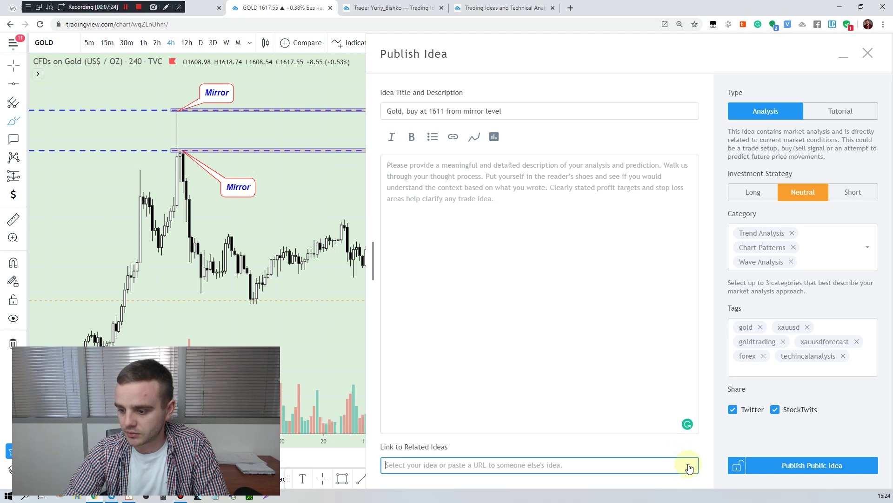
click(688, 465)
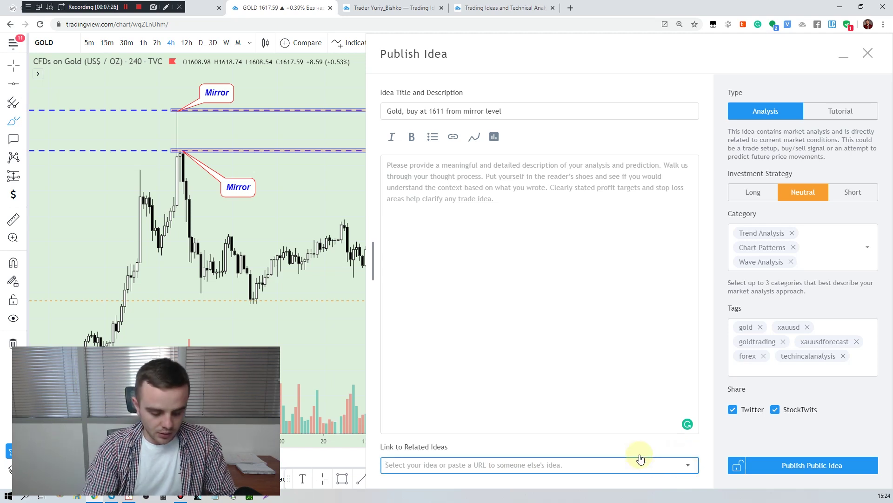
text(for)
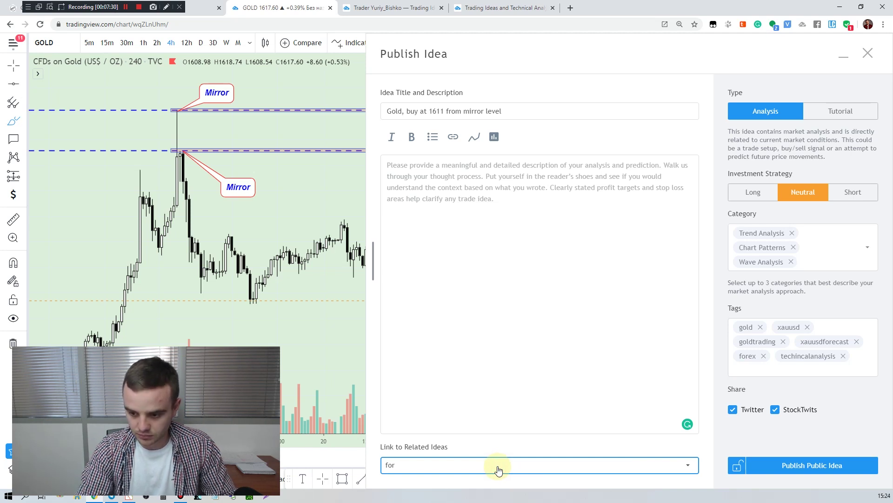
click(498, 469)
text(gold)
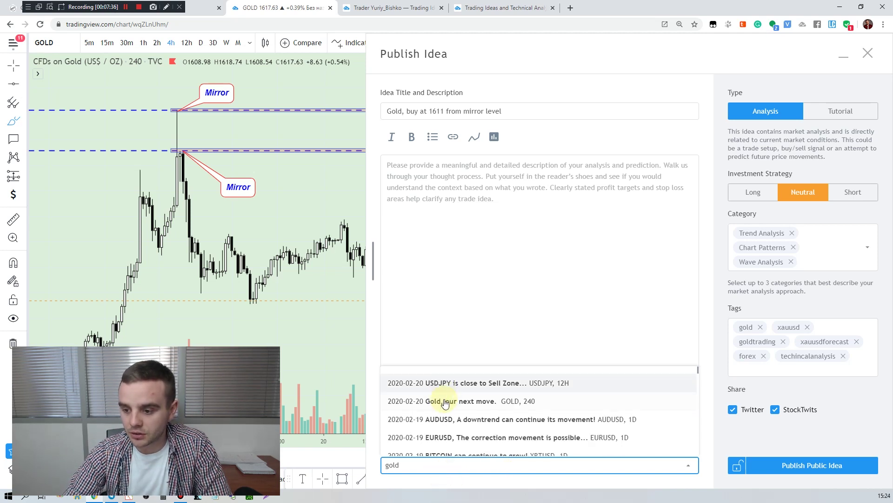
click(442, 382)
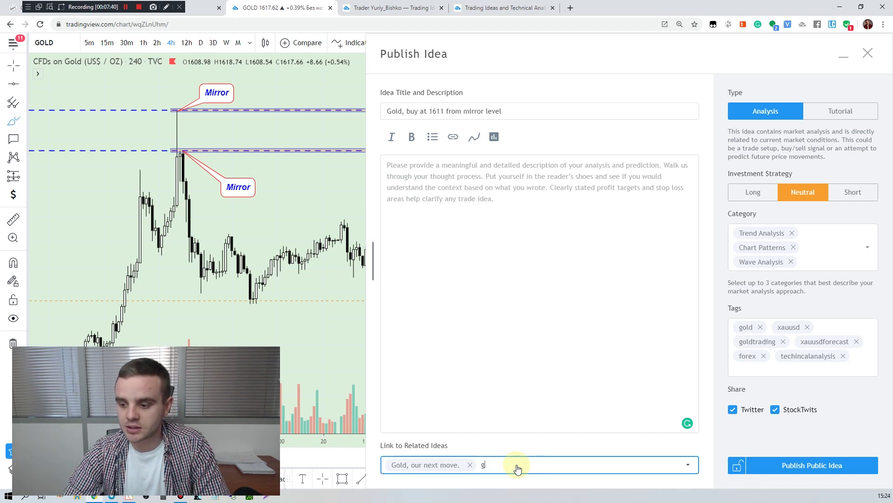
text(gold)
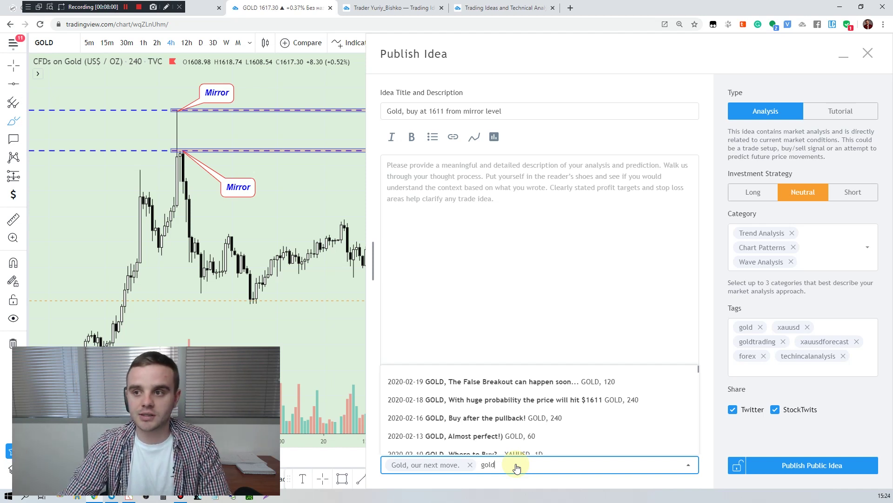
click(493, 383)
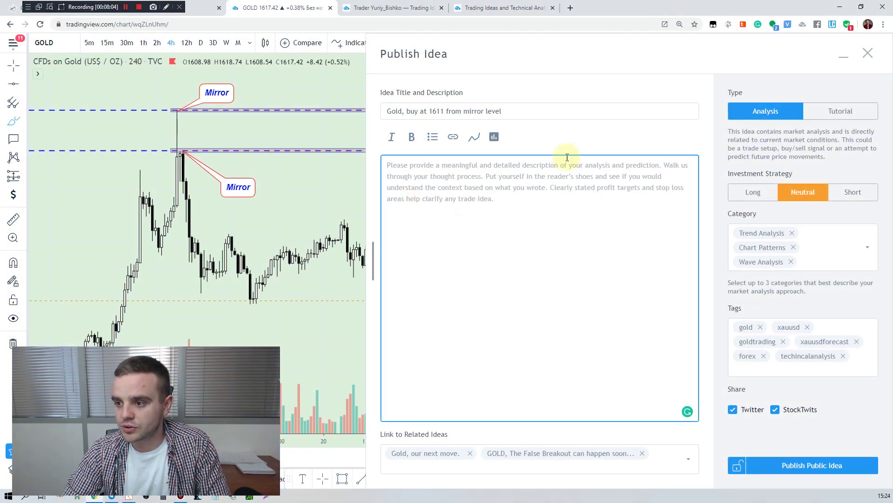
Leave the idea form and examine the chart and description of the published idea "USDJPY is close to Sell Zone..." from My Ideas.
click(868, 53)
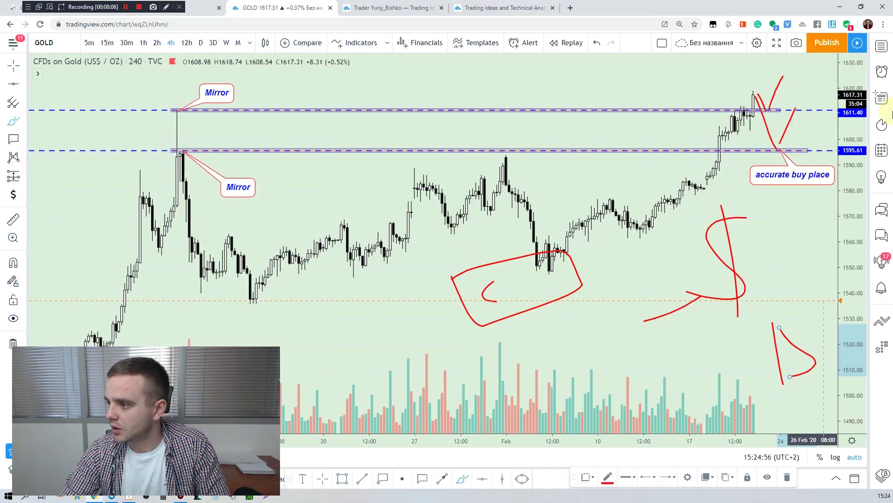
click(882, 176)
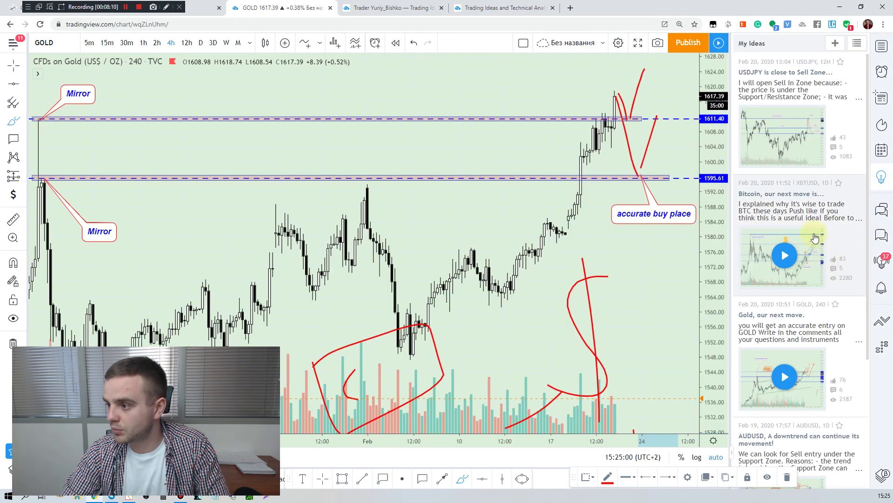
click(765, 138)
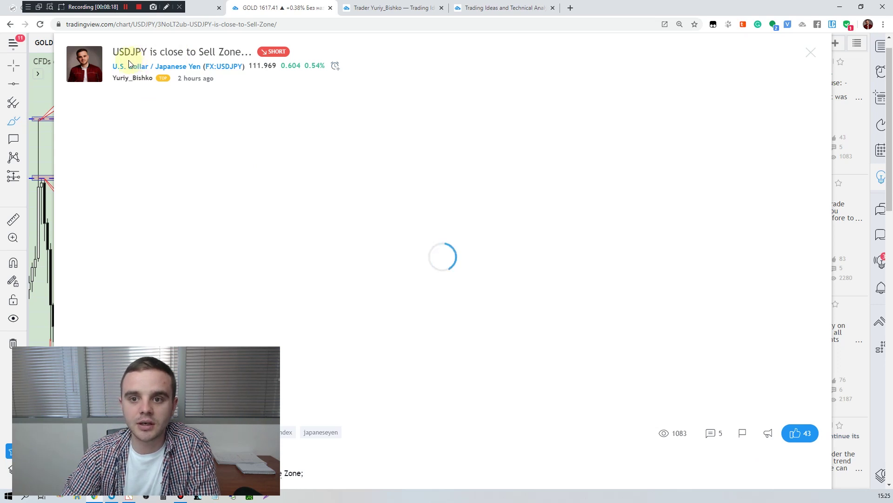
scroll(254, 186, down, 4)
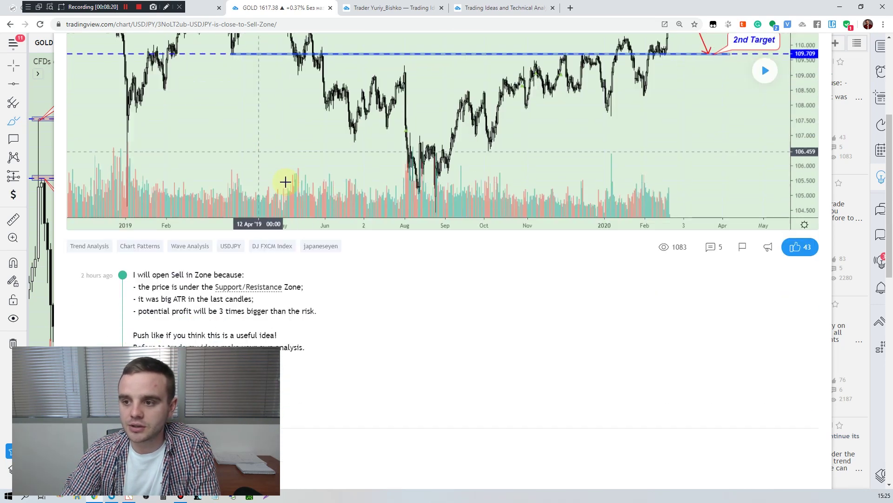
scroll(286, 182, up, 3)
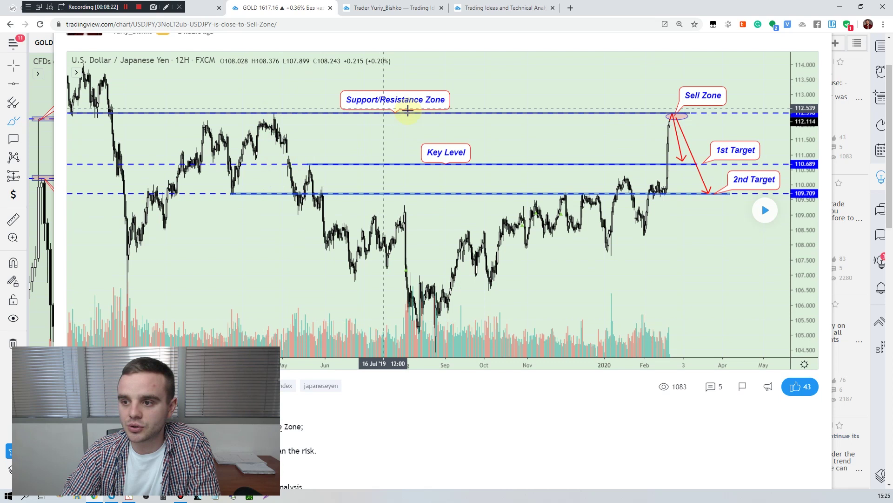
scroll(312, 269, down, 2)
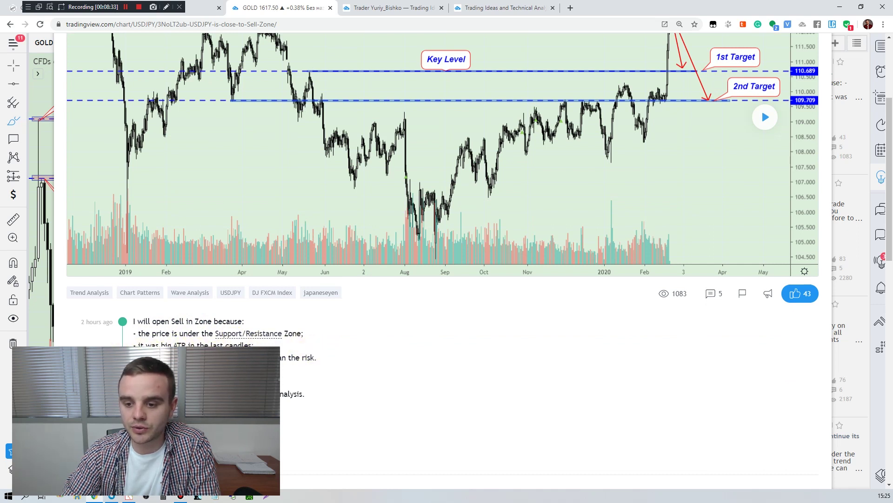
scroll(684, 232, up, 4)
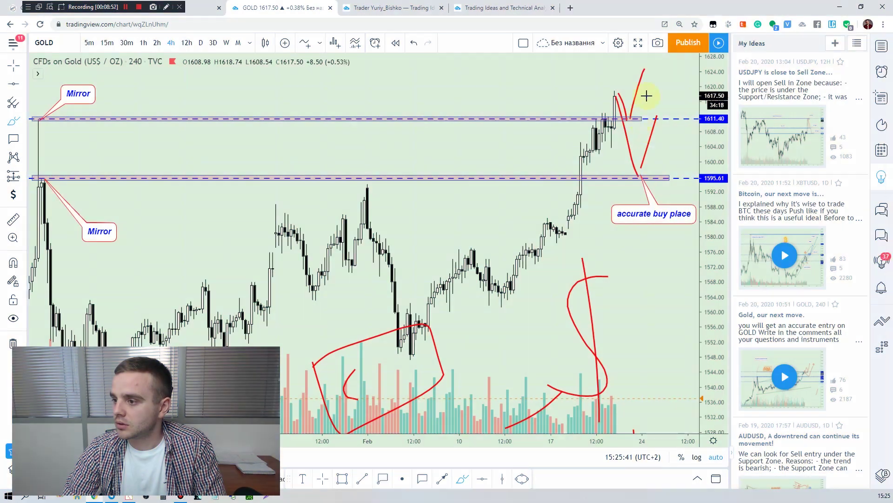
click(881, 177)
Return to the gold idea and publish it as private with the placeholder description "ghgjhjsfgjfgbjfsdgjgsdf".
click(814, 46)
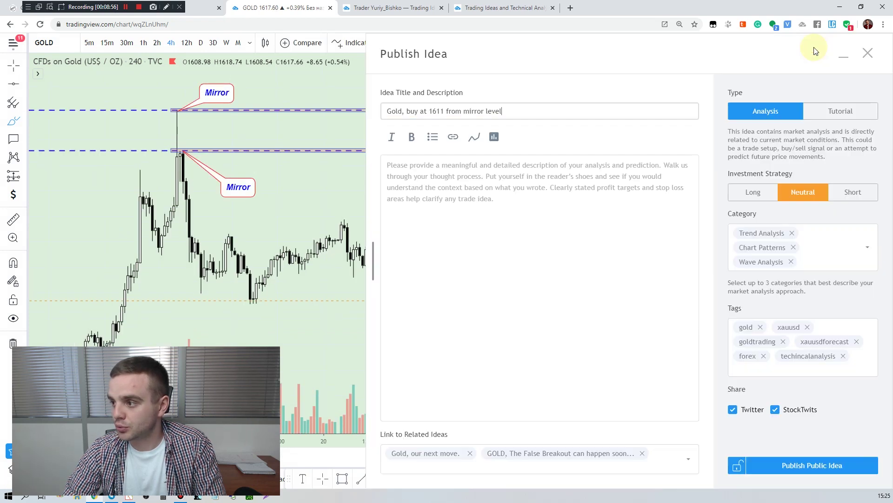
click(737, 466)
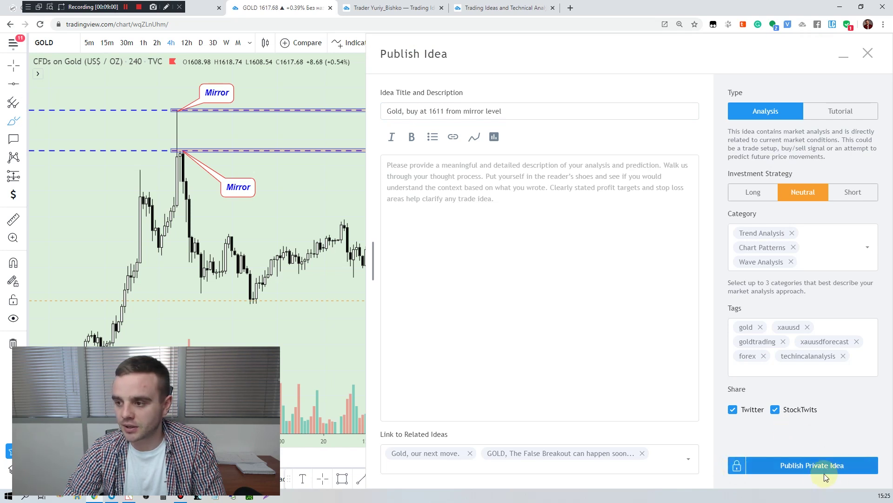
click(466, 228)
text(ghgjhjsfgjfgbjfsdgjgsdf)
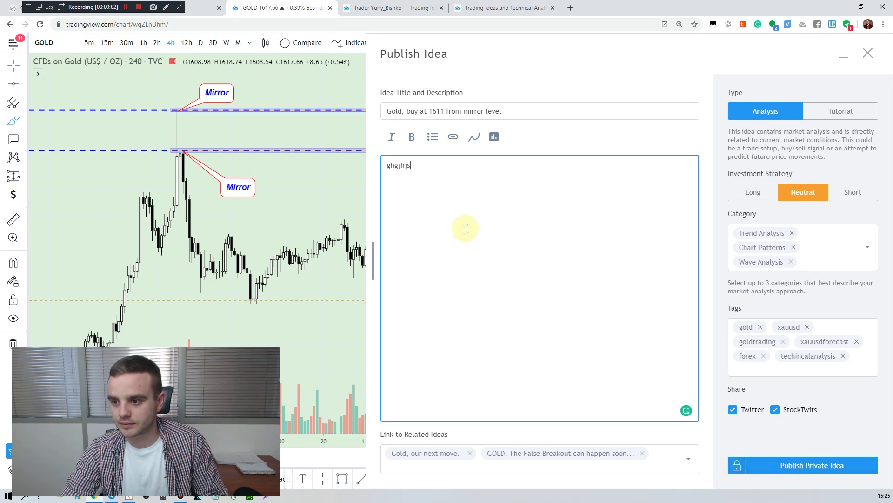
click(825, 469)
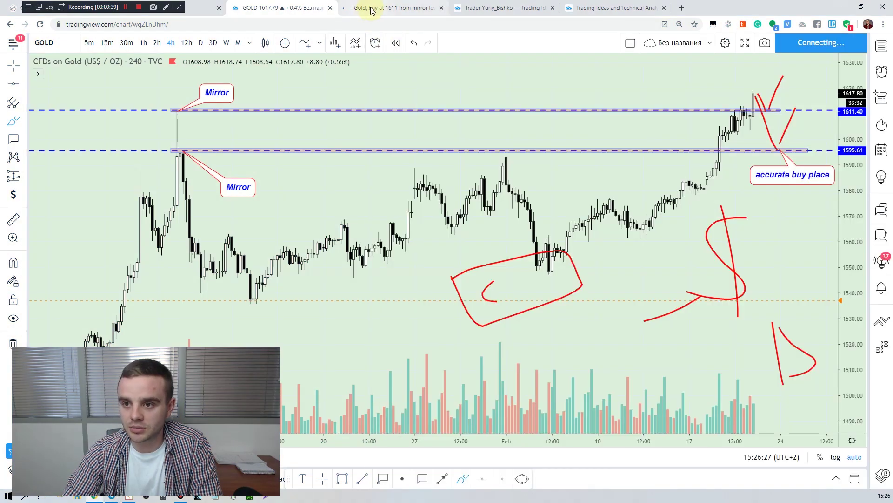
Switch to the trader's TradingView profile page.
click(585, 4)
click(502, 8)
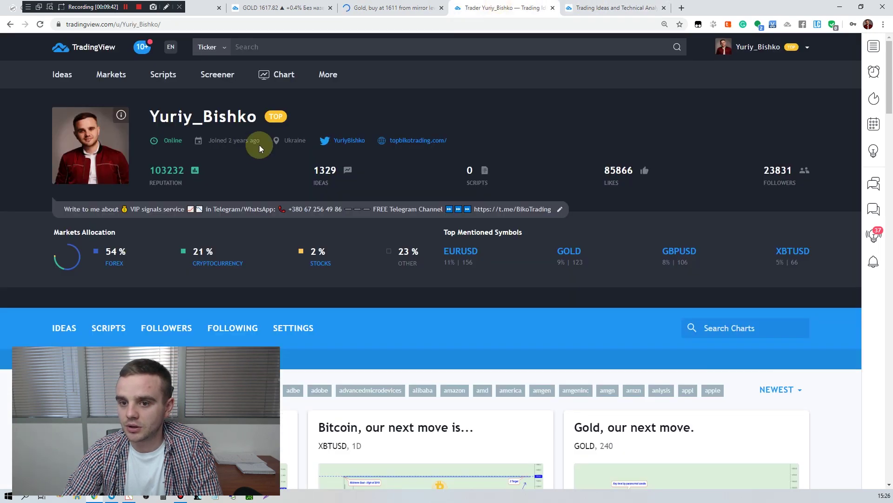